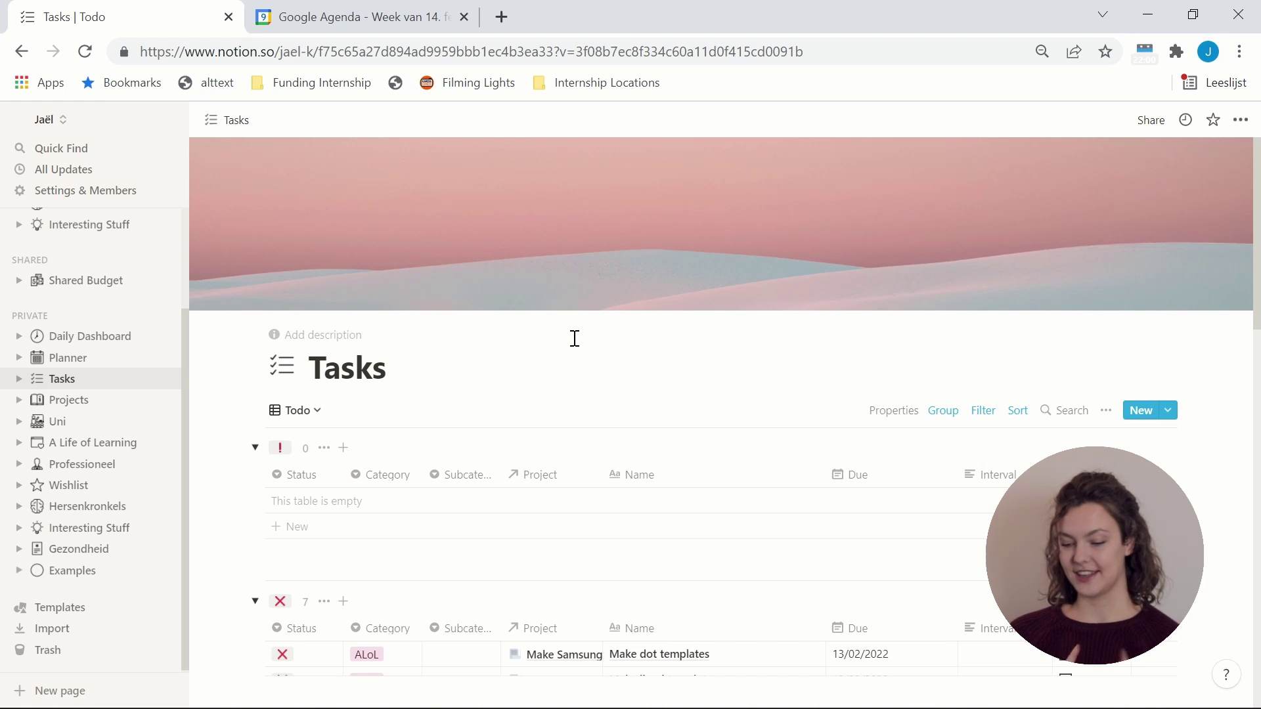
scroll(1213, 518, down, 3)
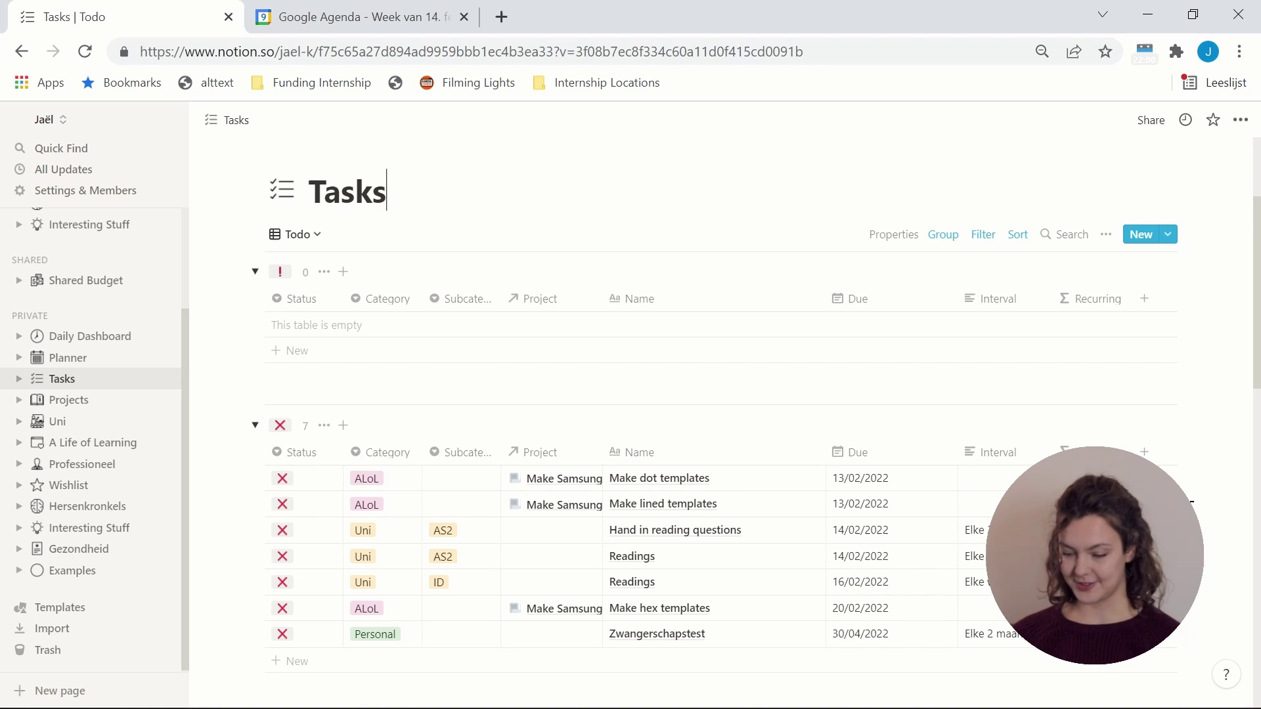
click(320, 490)
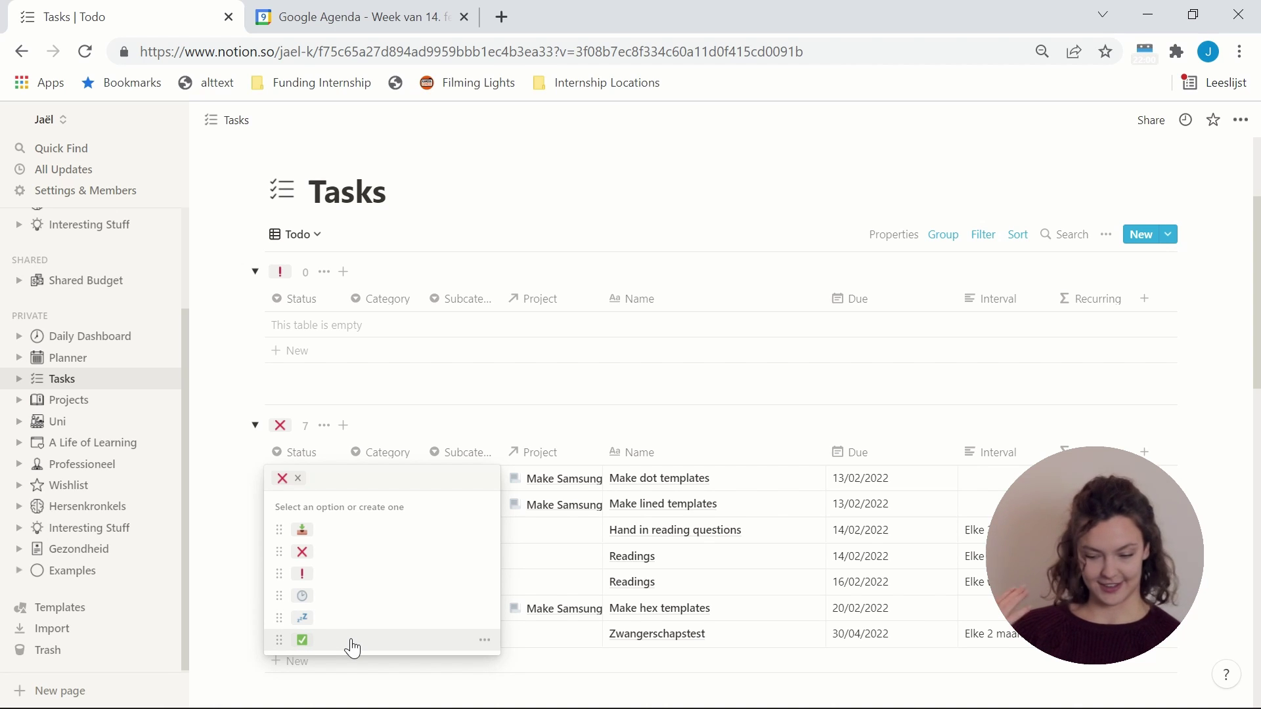
key(Escape)
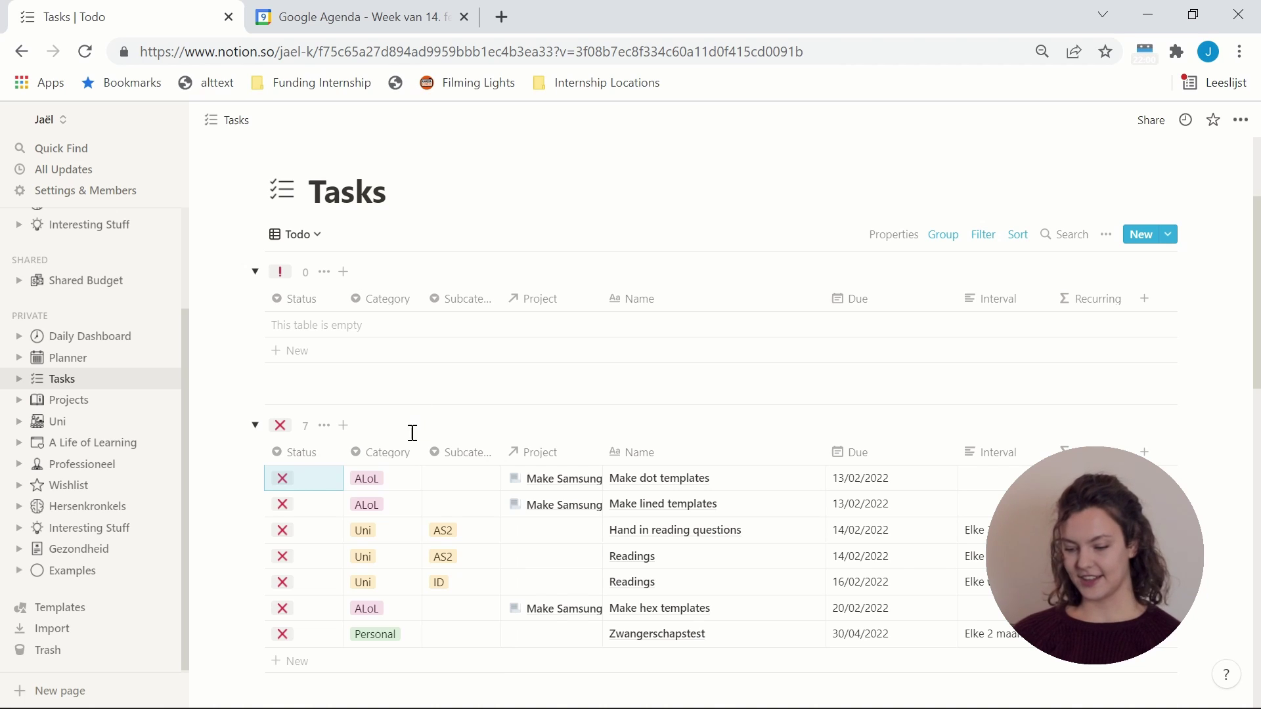
click(402, 471)
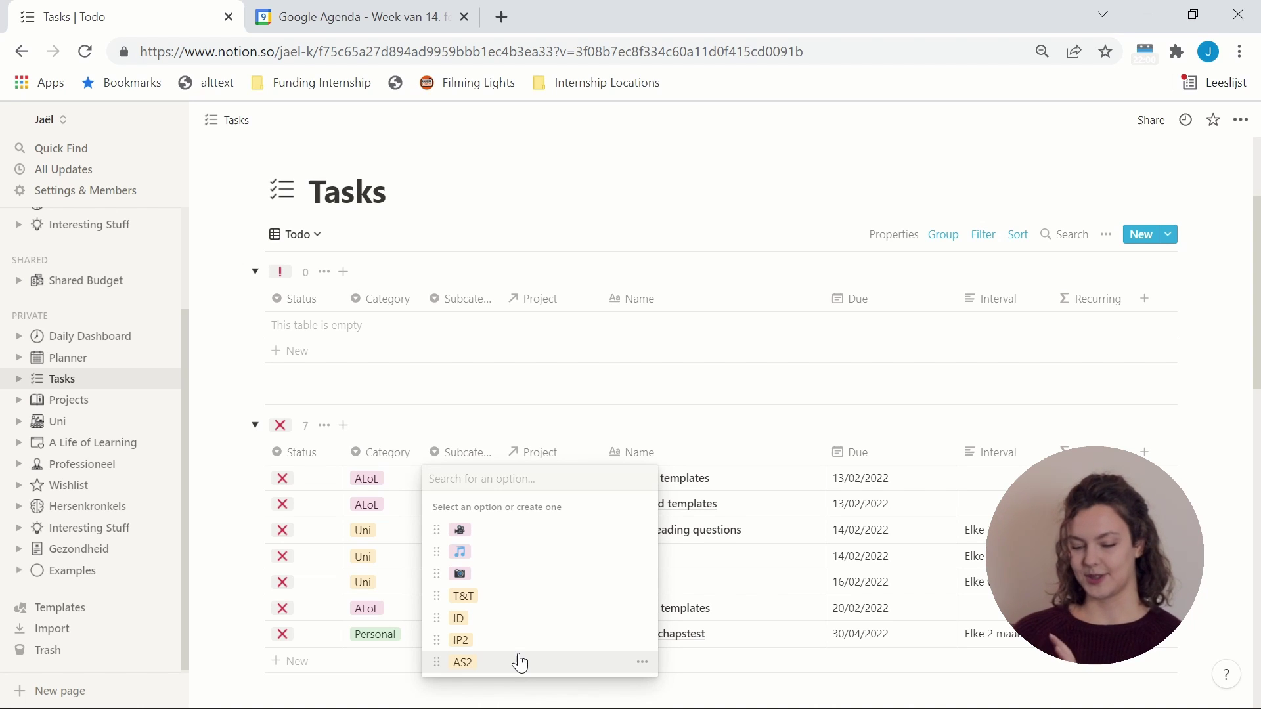
key(Escape)
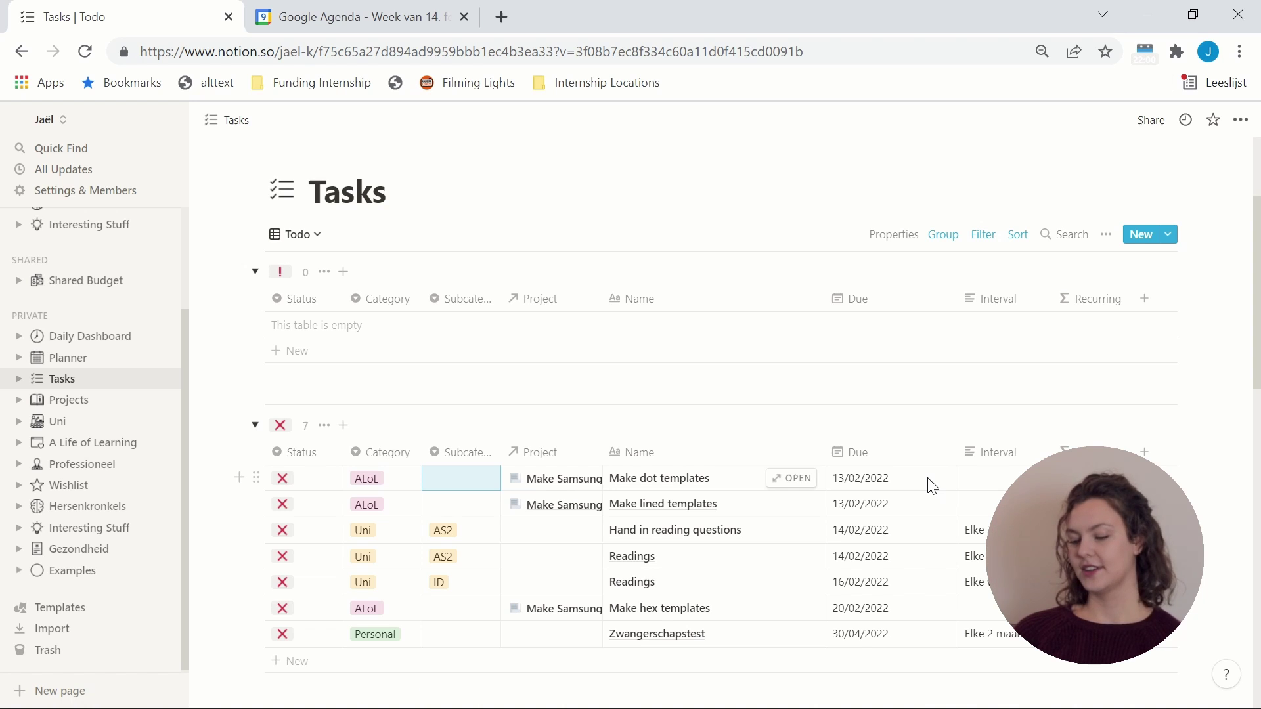
scroll(929, 485, down, 1)
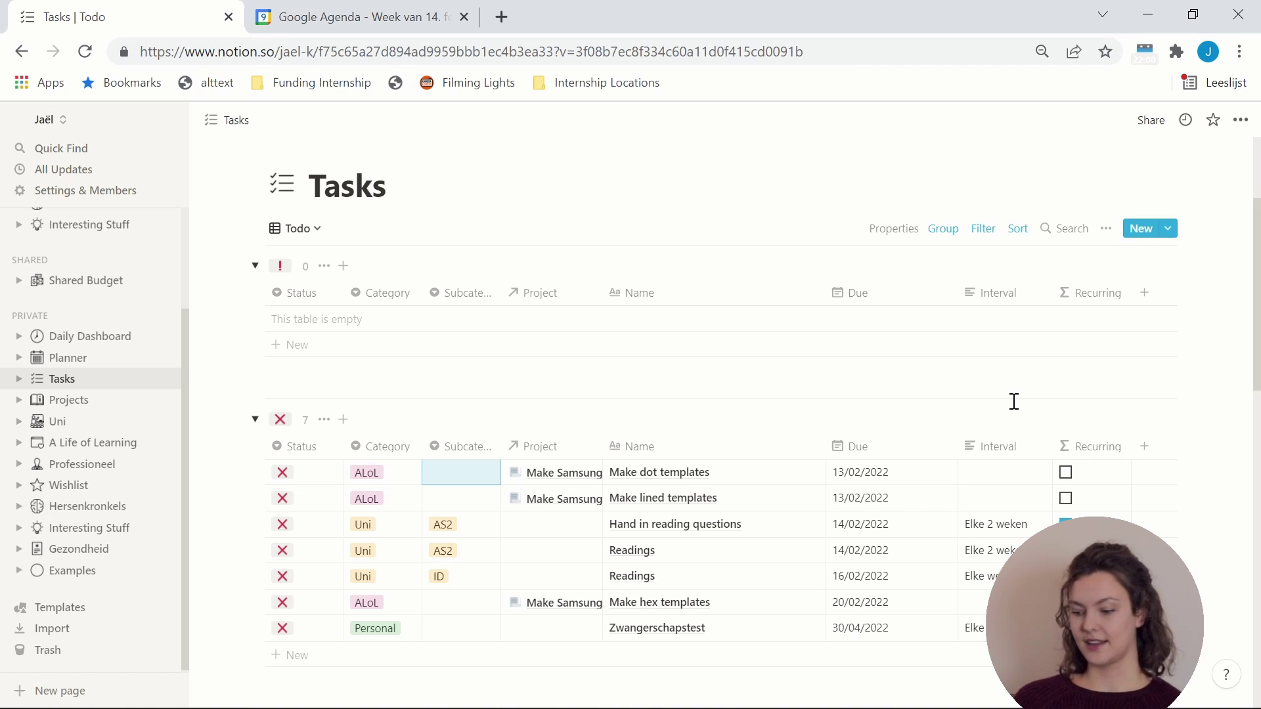
click(1022, 472)
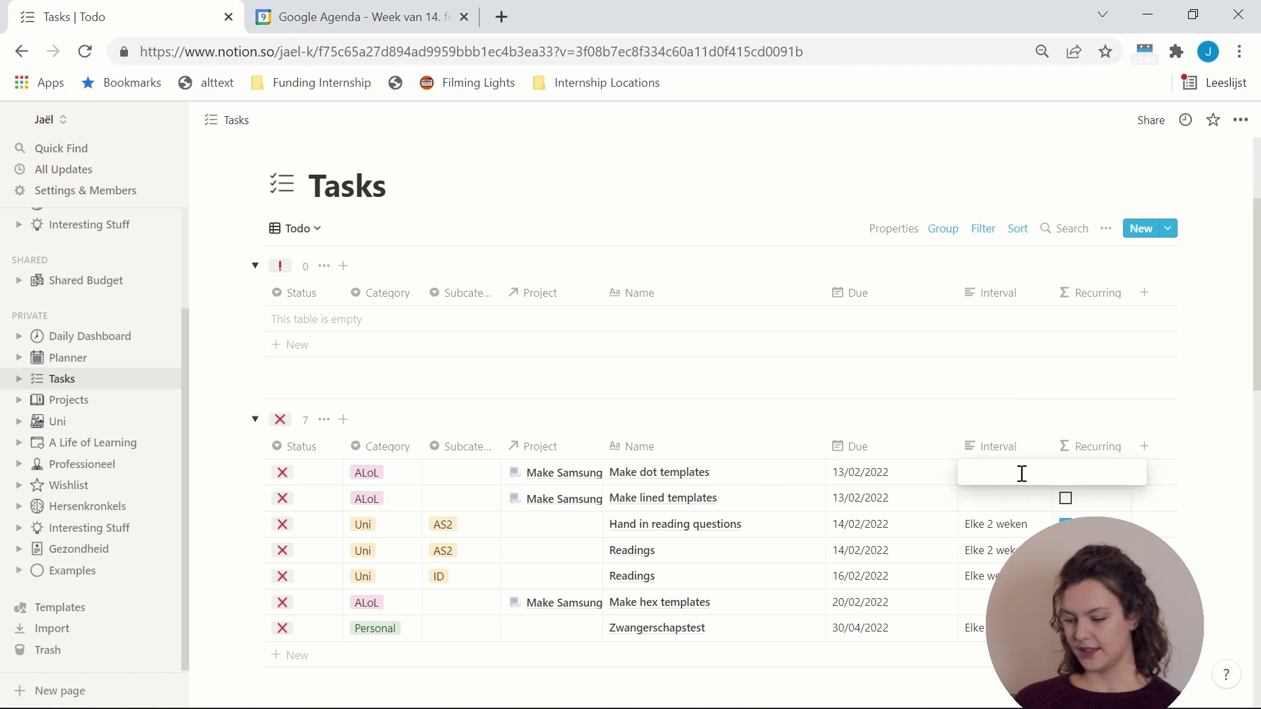
text(Every week)
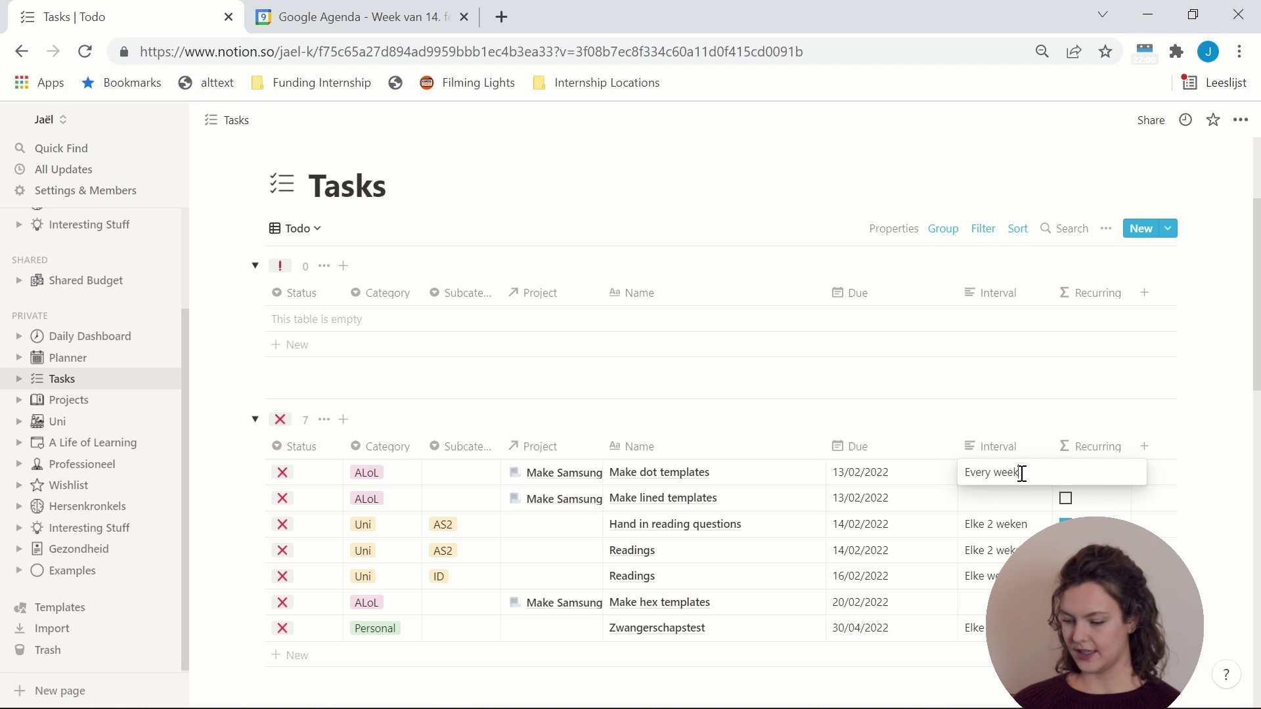
key(Return)
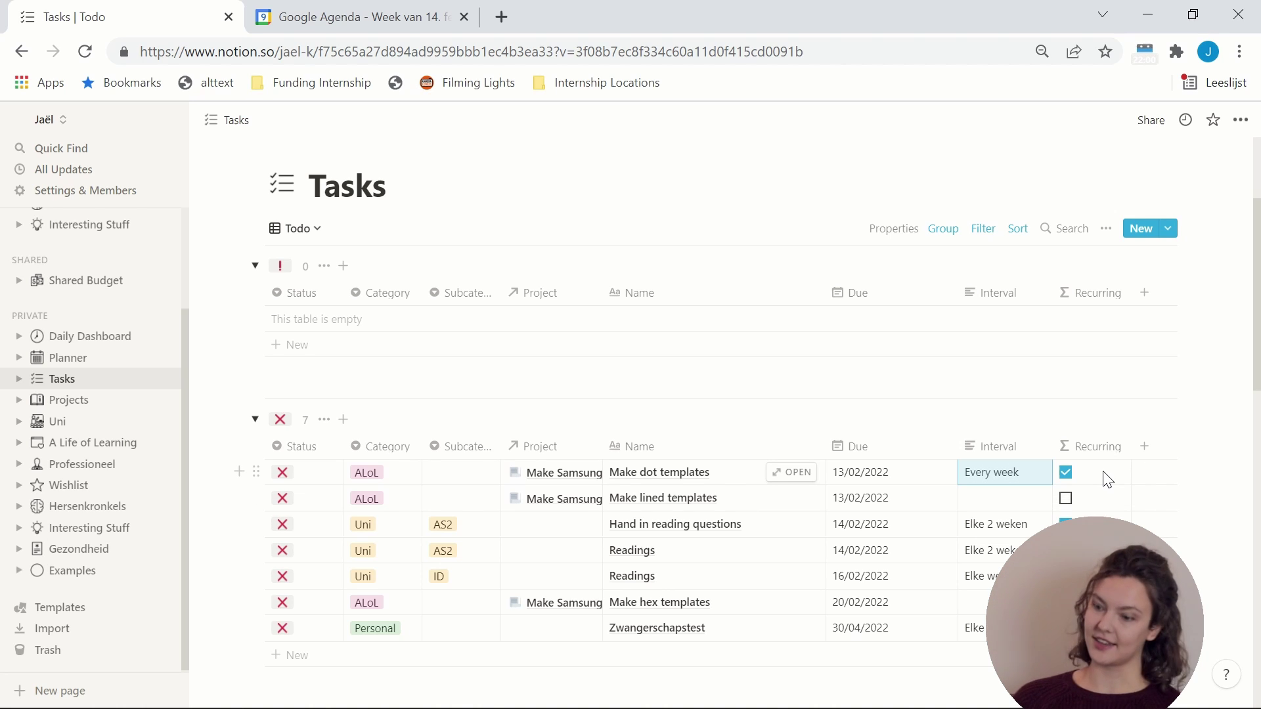
key(BackSpace)
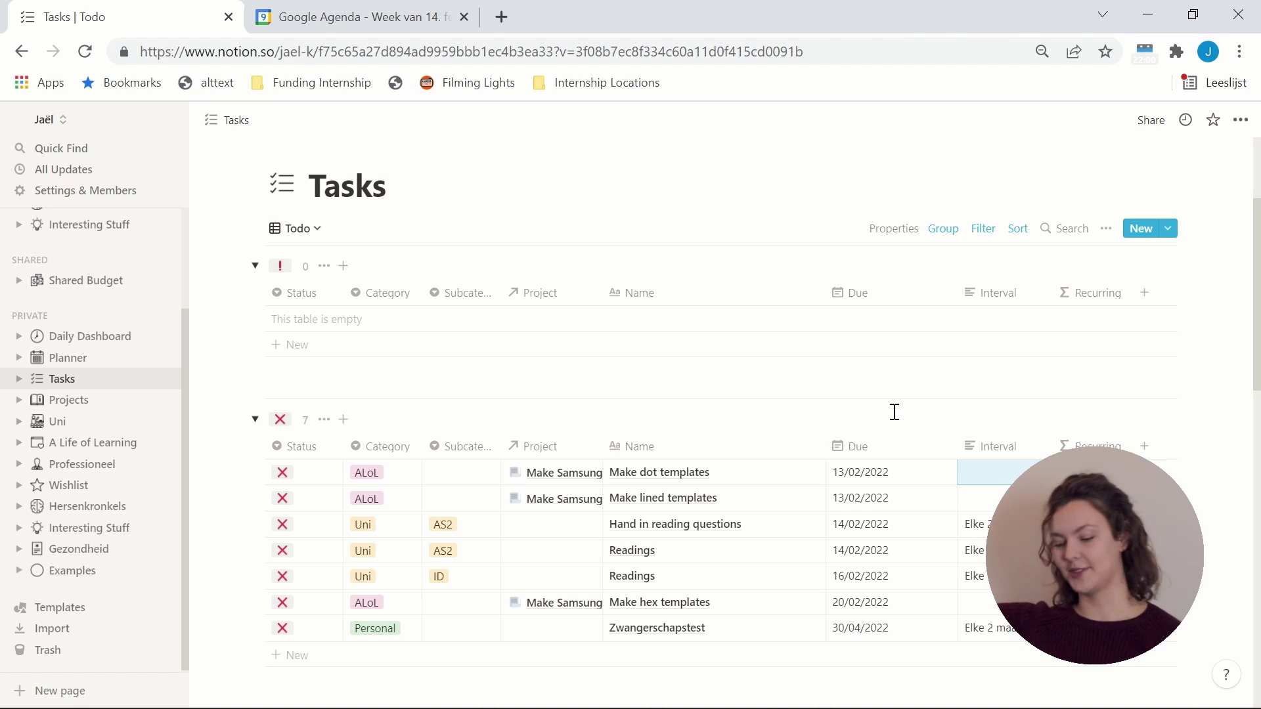
scroll(226, 545, up, 2)
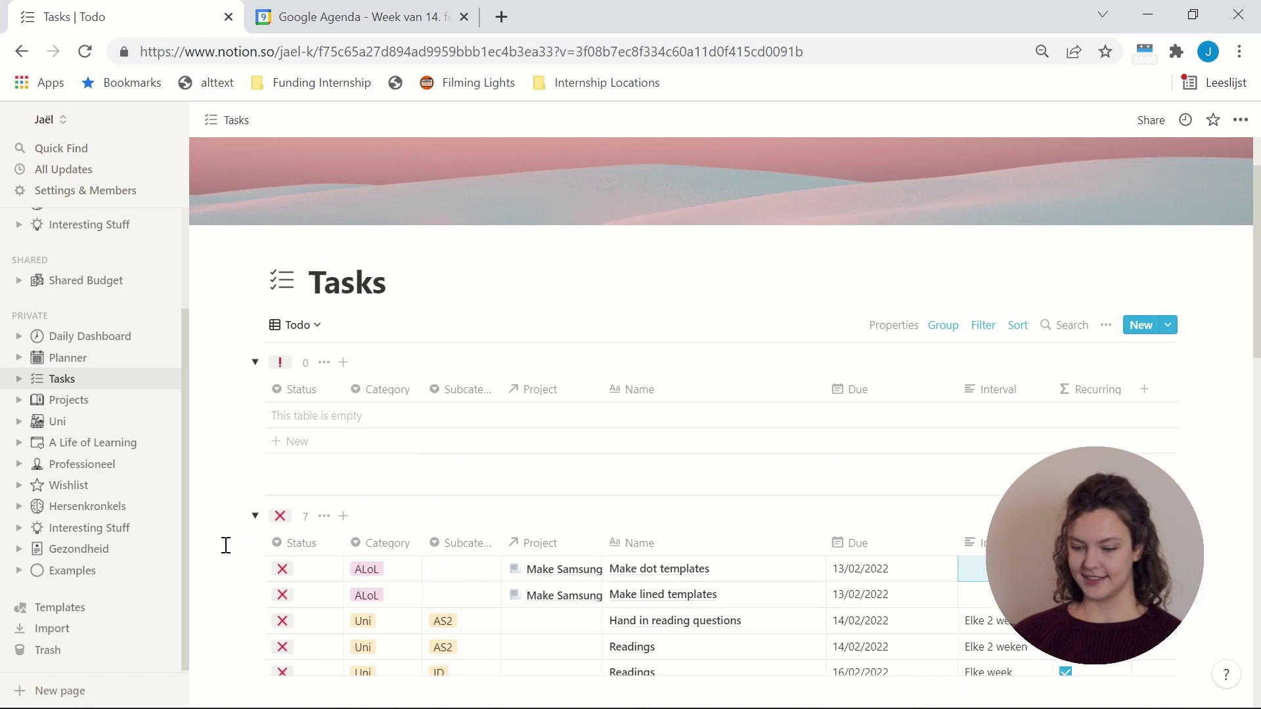
scroll(226, 447, down, 10)
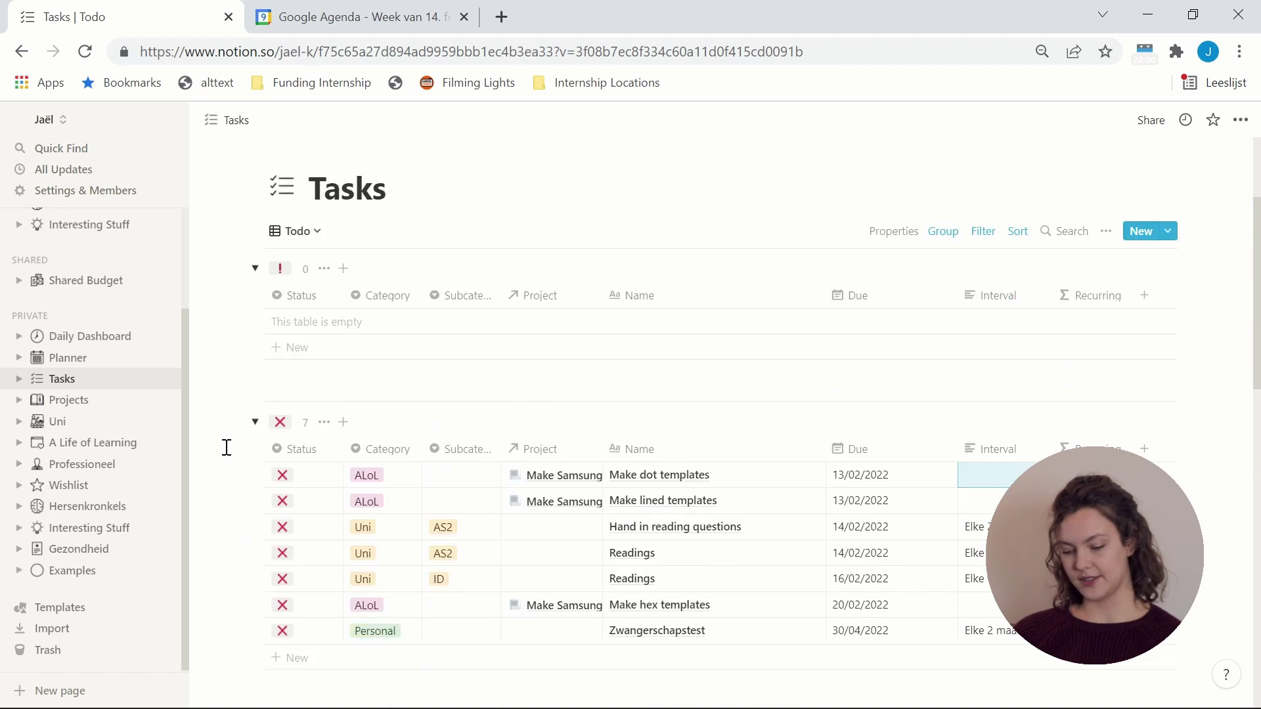
scroll(226, 447, down, 5)
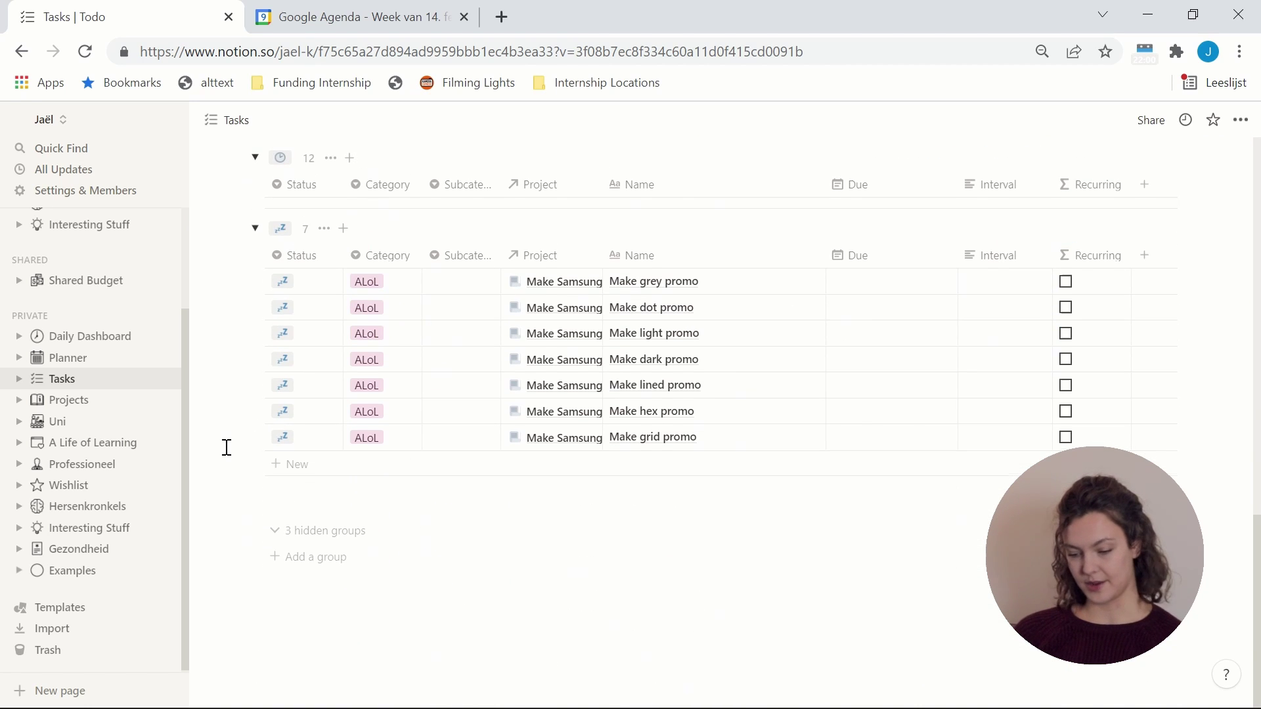
scroll(226, 447, up, 15)
- Open the Projects page and view the first project's Status options without changing them
click(68, 400)
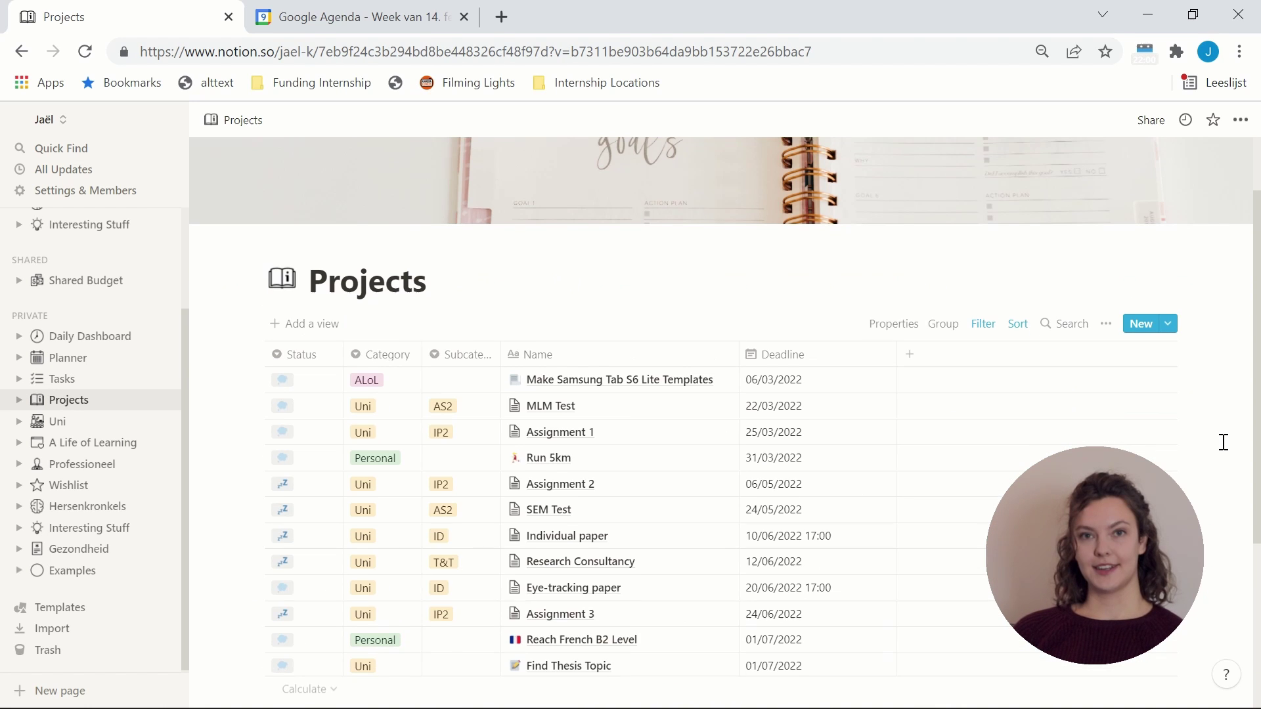
scroll(1222, 442, down, 3)
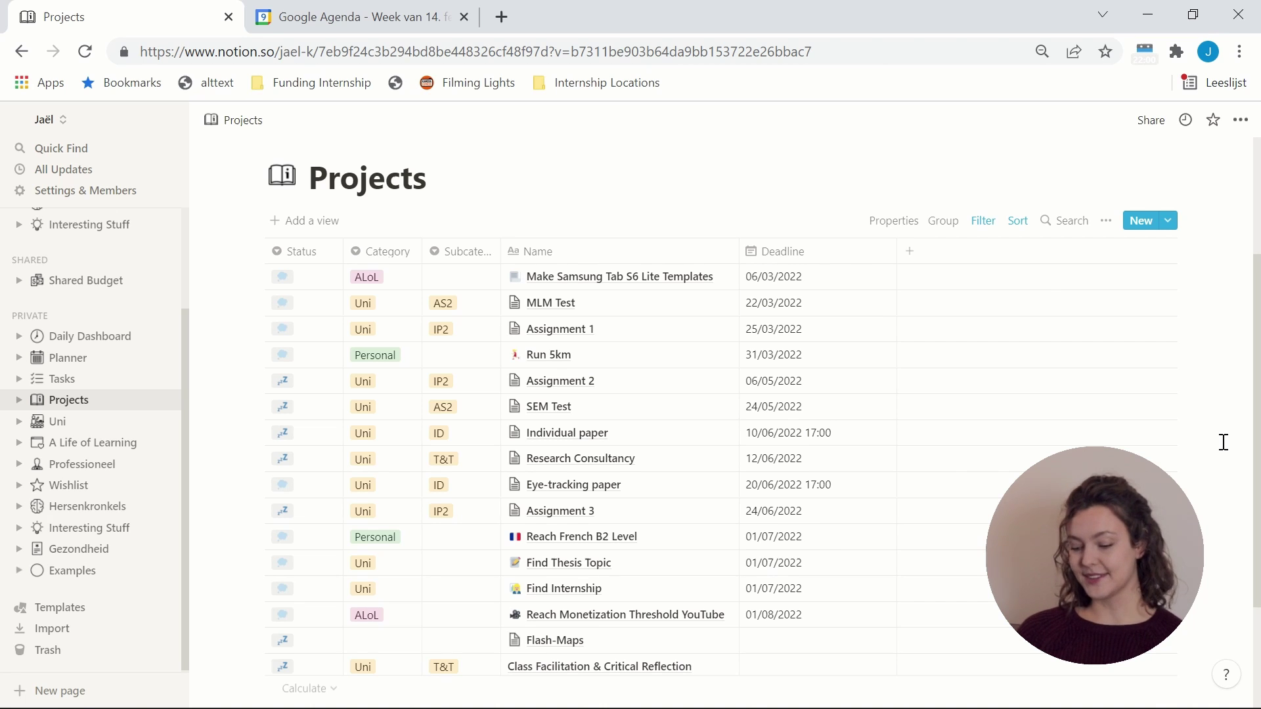
click(313, 346)
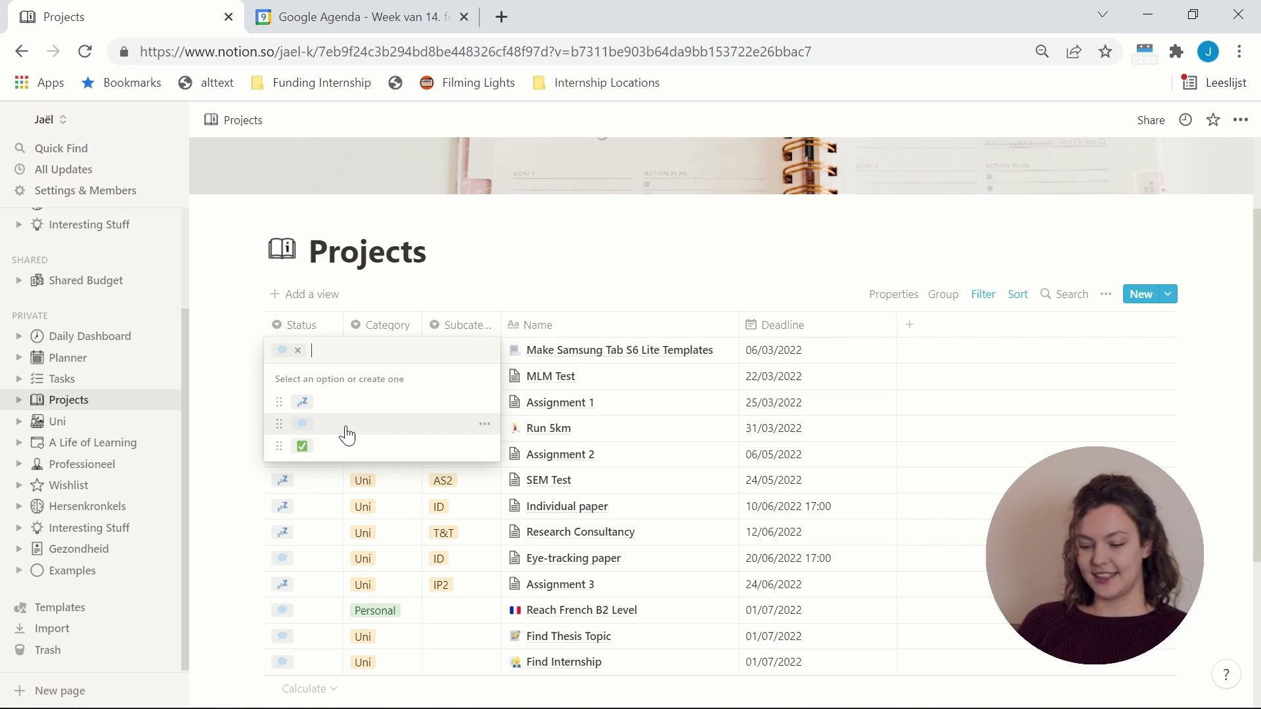
click(589, 250)
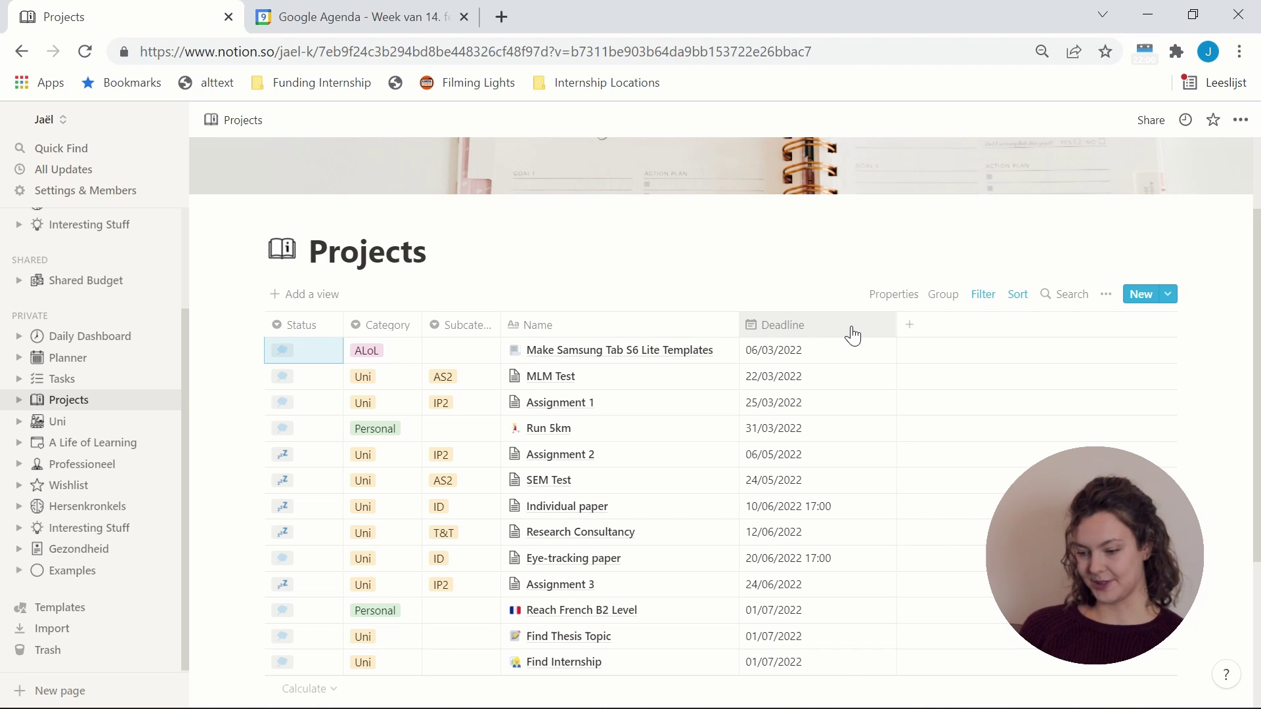
scroll(853, 335, down, 2)
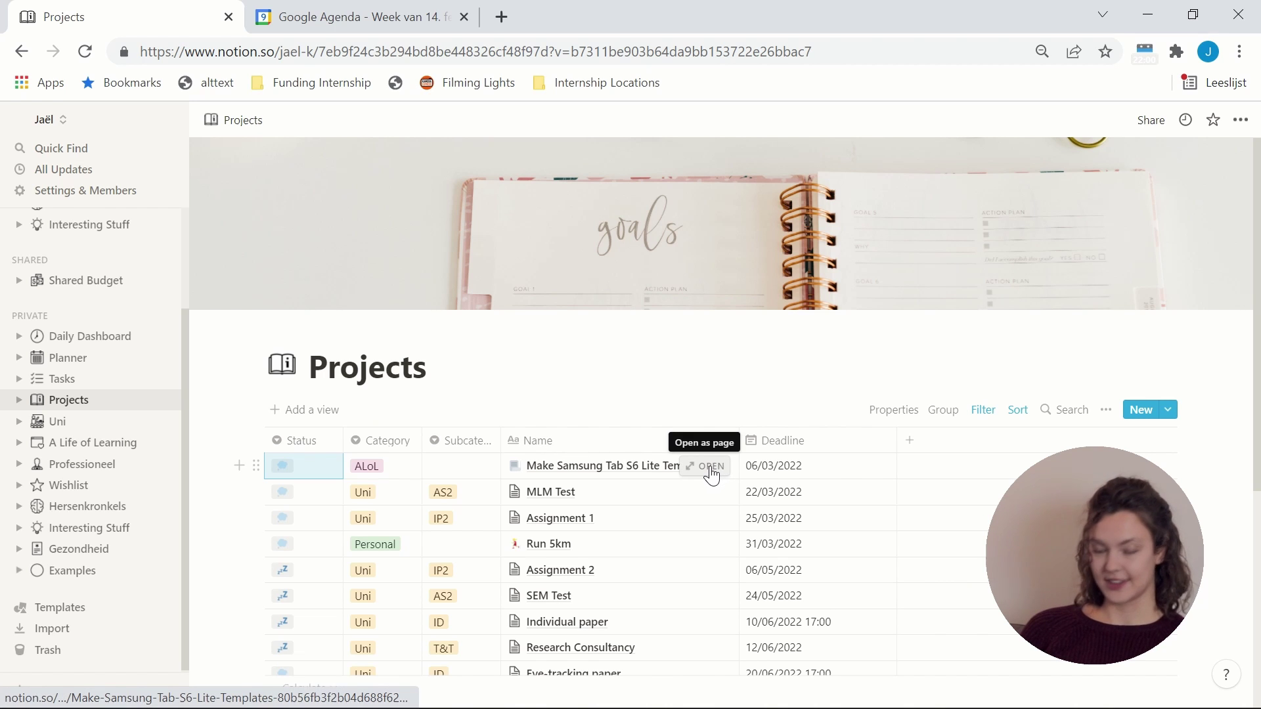
- Open the Make Samsung Tab S6 Lite Templates project and show its Todo tasks view's filters
click(711, 473)
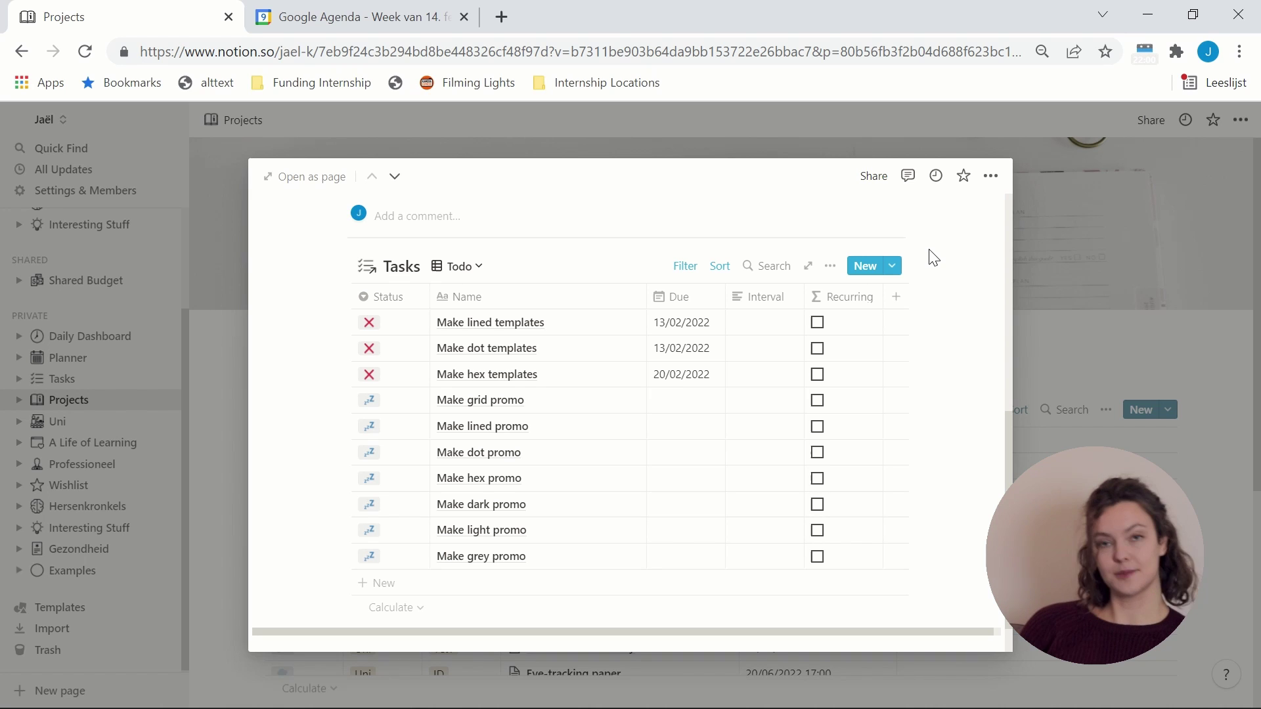
scroll(951, 447, up, 5)
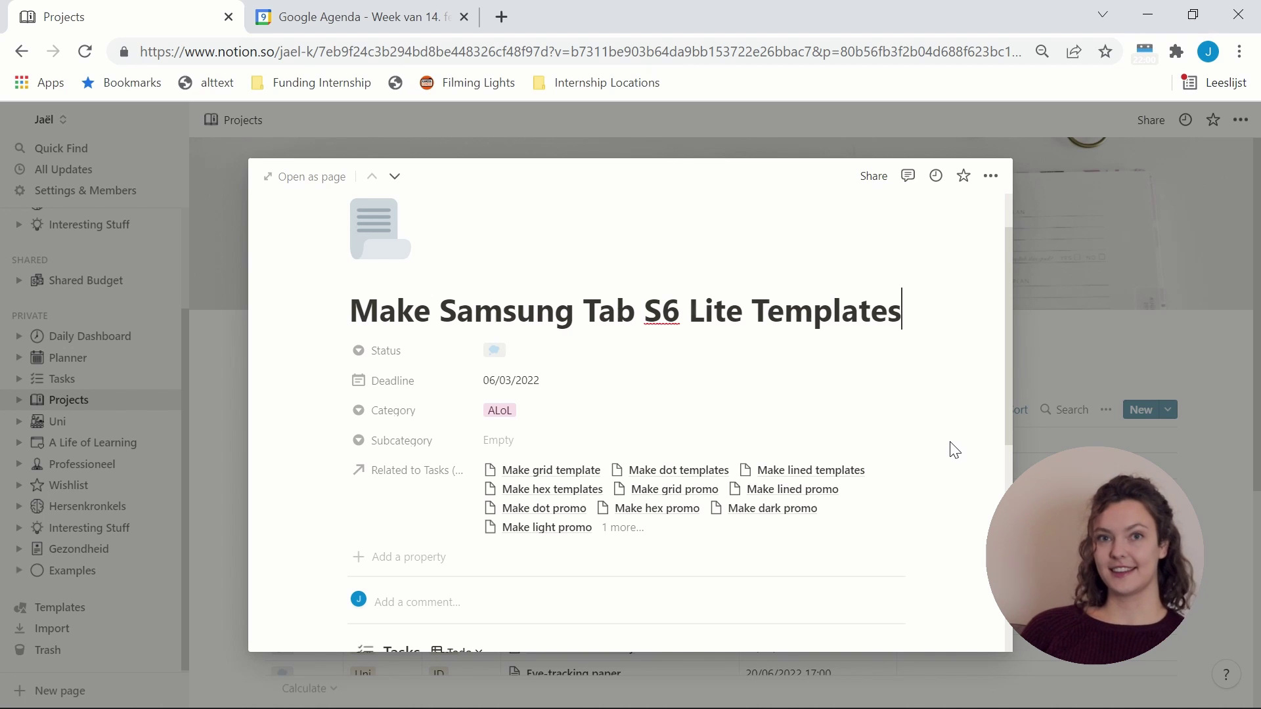
scroll(955, 450, down, 1)
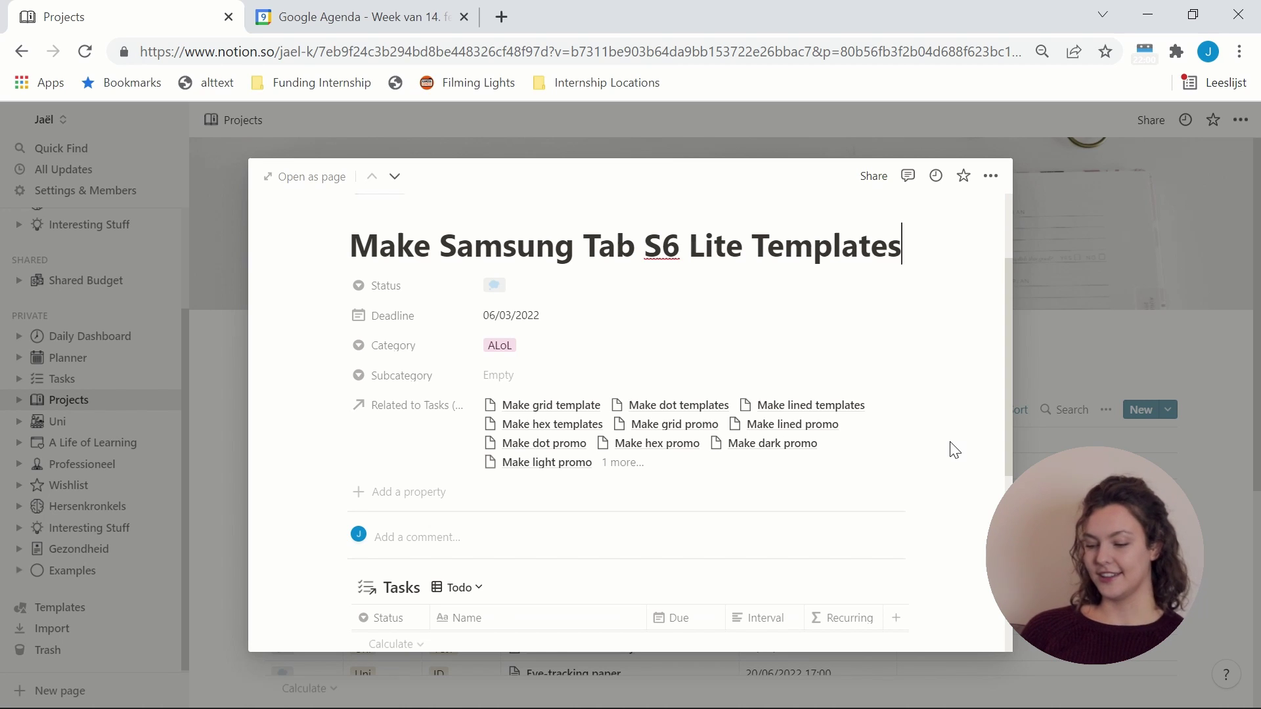
scroll(954, 450, down, 5)
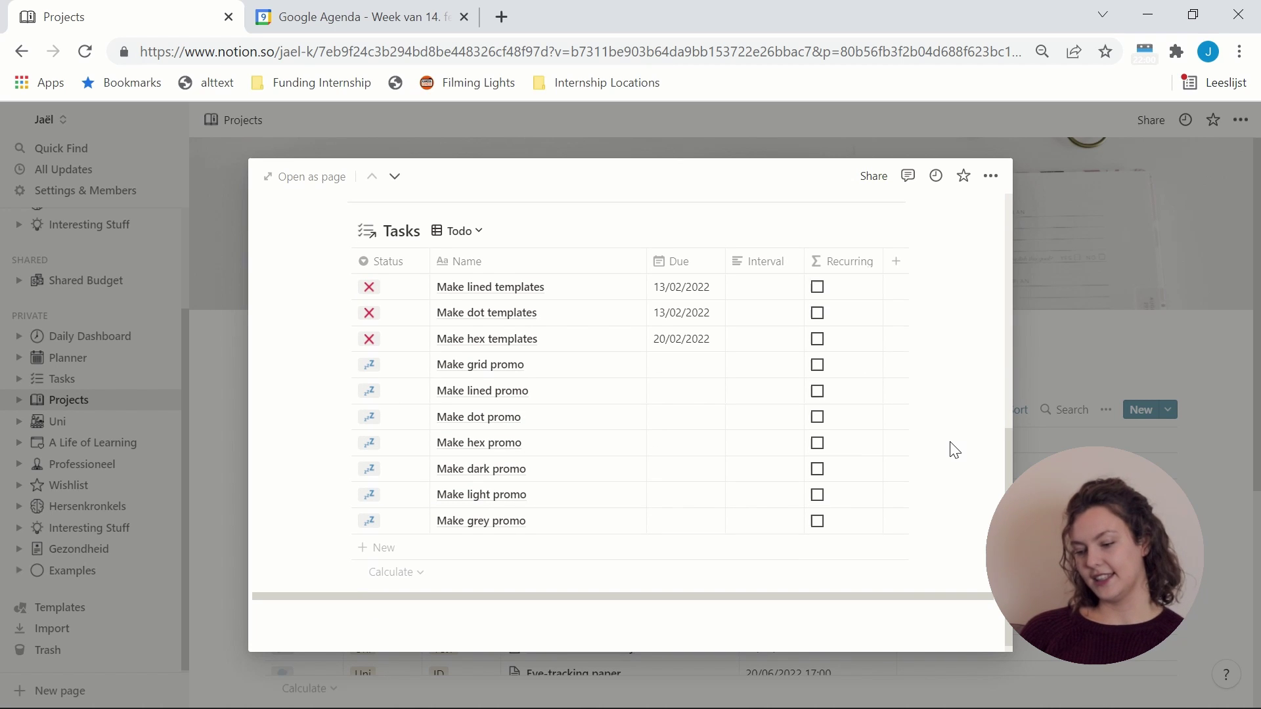
scroll(955, 449, up, 5)
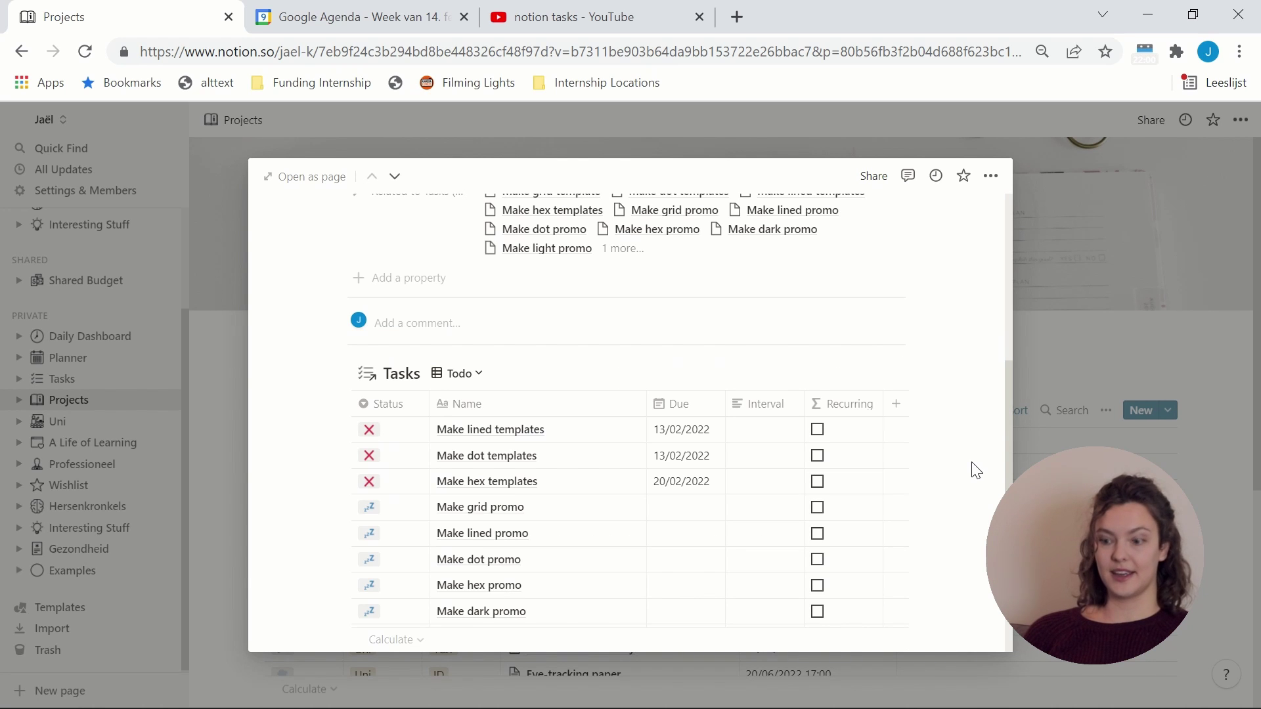
scroll(974, 470, up, 4)
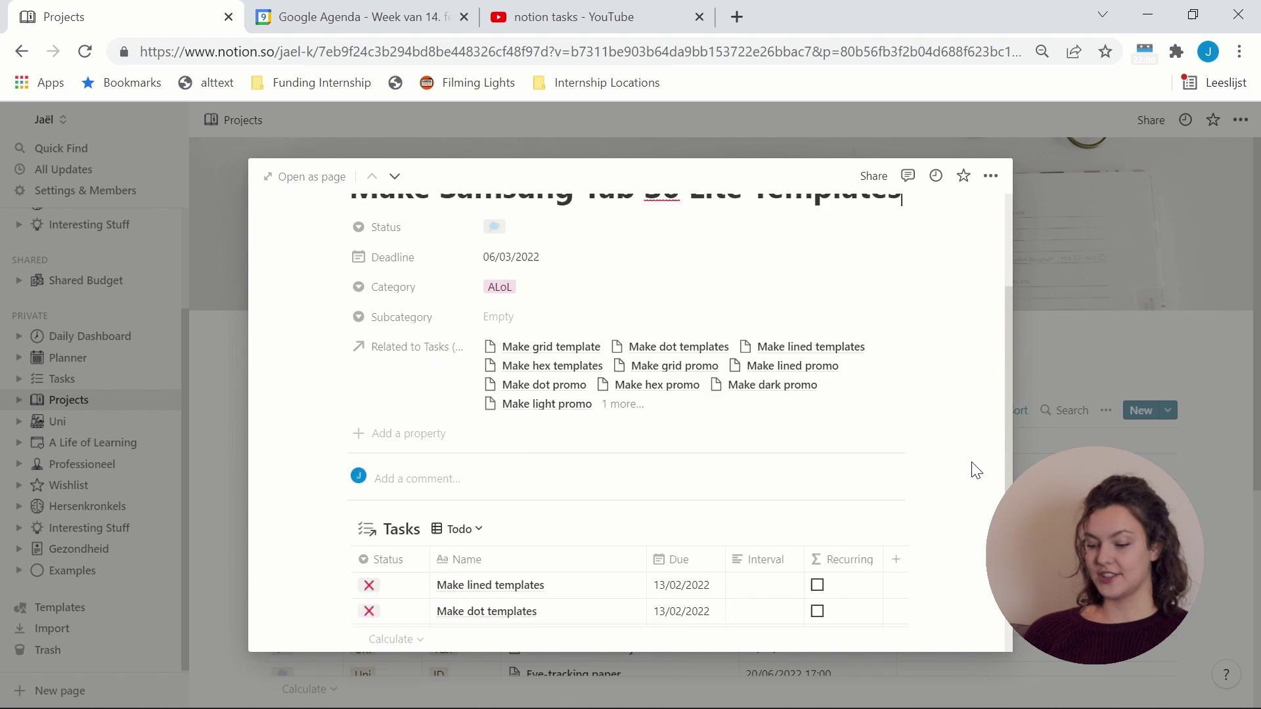
scroll(976, 470, up, 2)
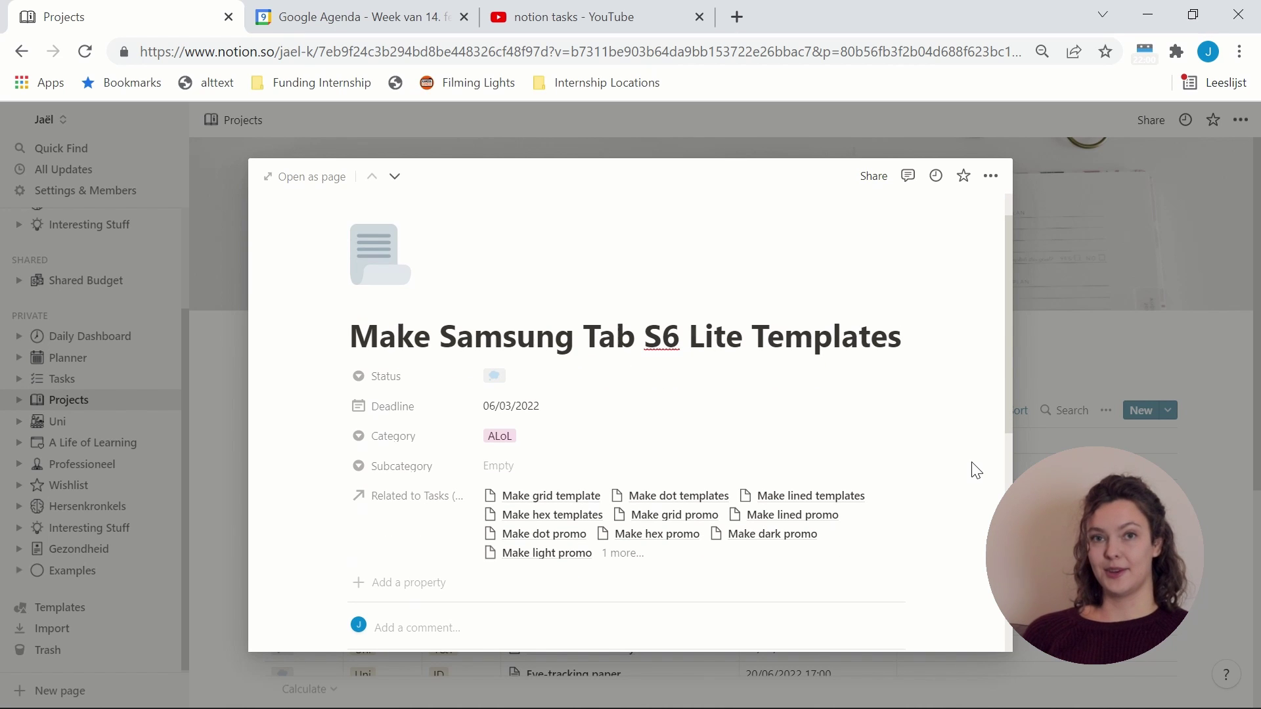
scroll(977, 471, down, 4)
scroll(976, 470, down, 2)
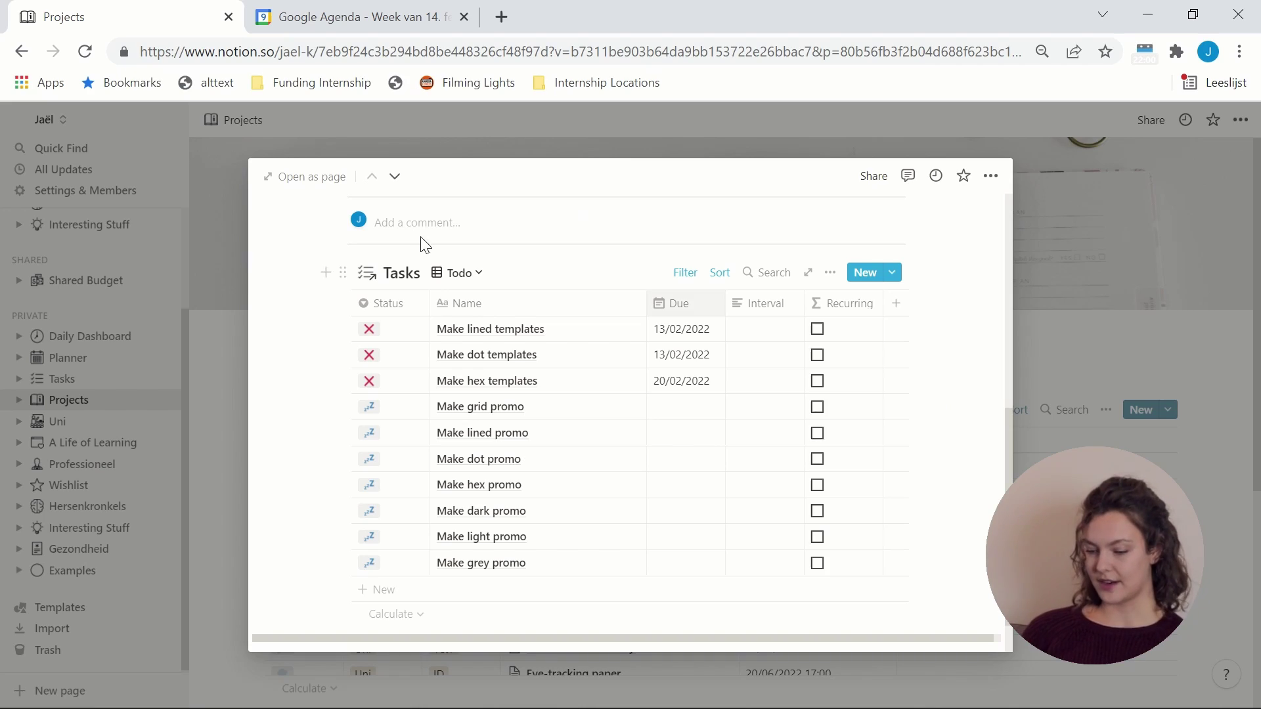
click(685, 272)
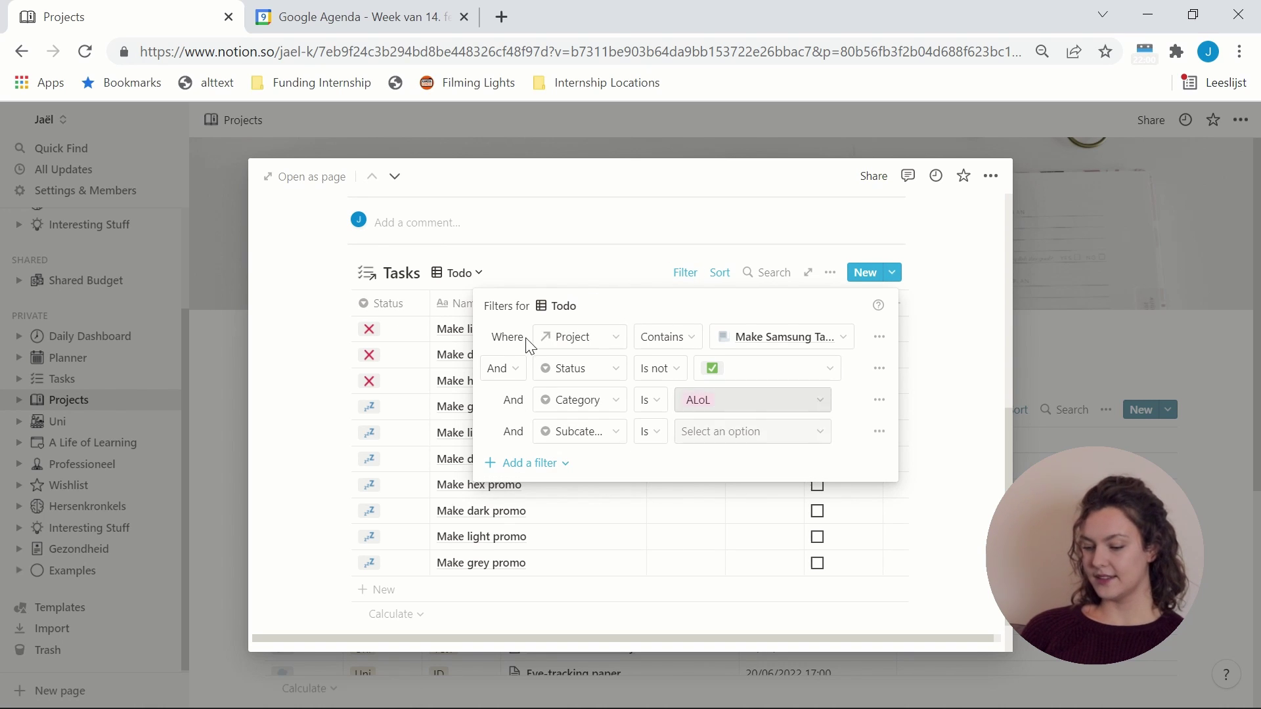
- Close the Todo filter rules and open the General project template for editing
click(571, 253)
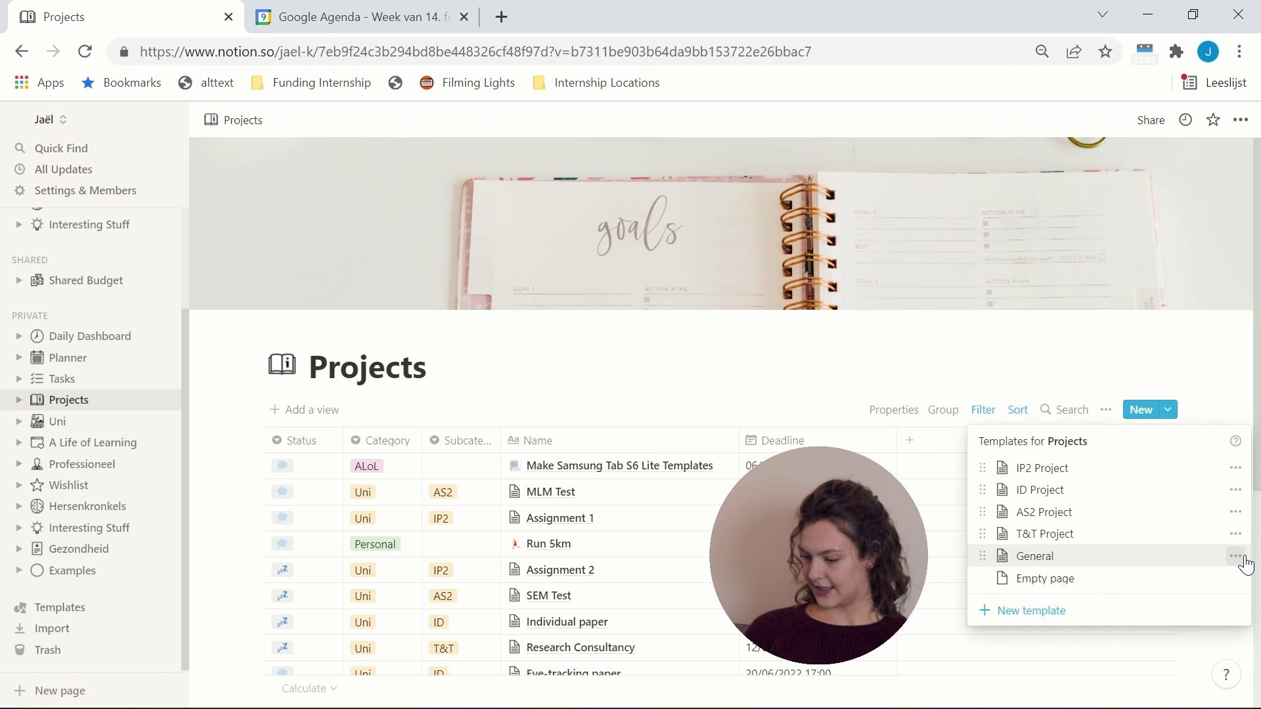
click(1241, 555)
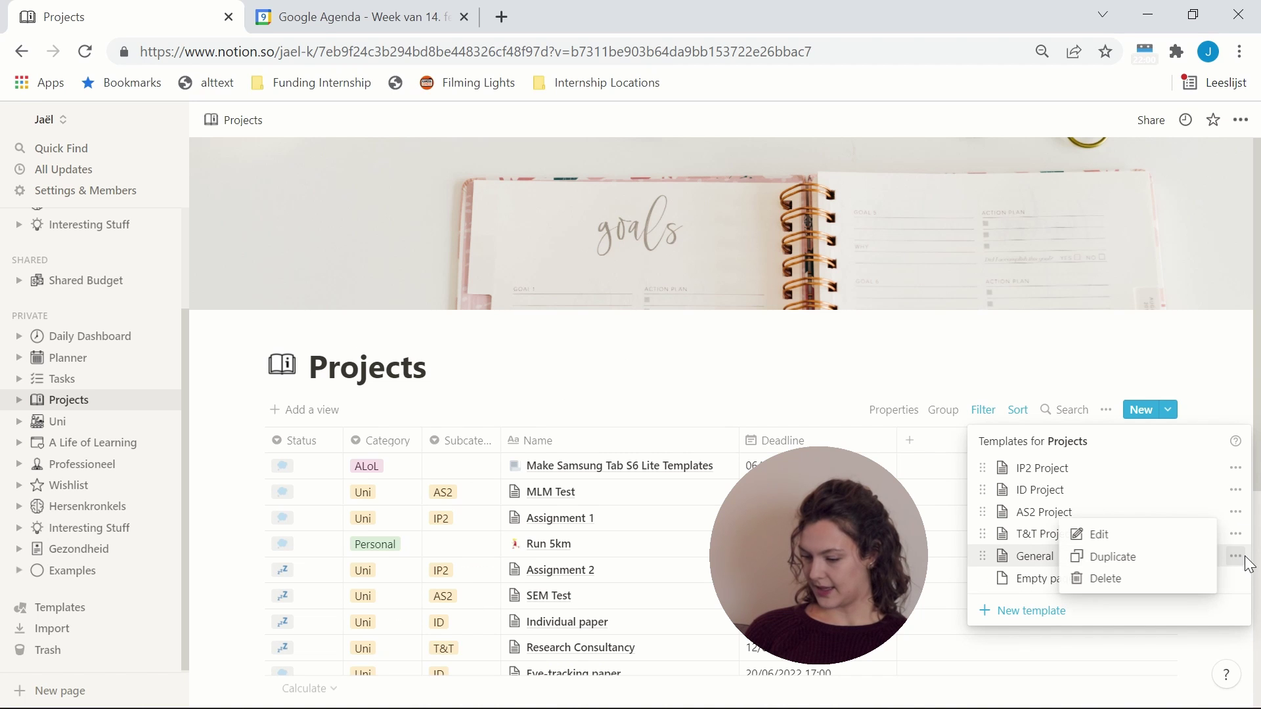
click(1154, 544)
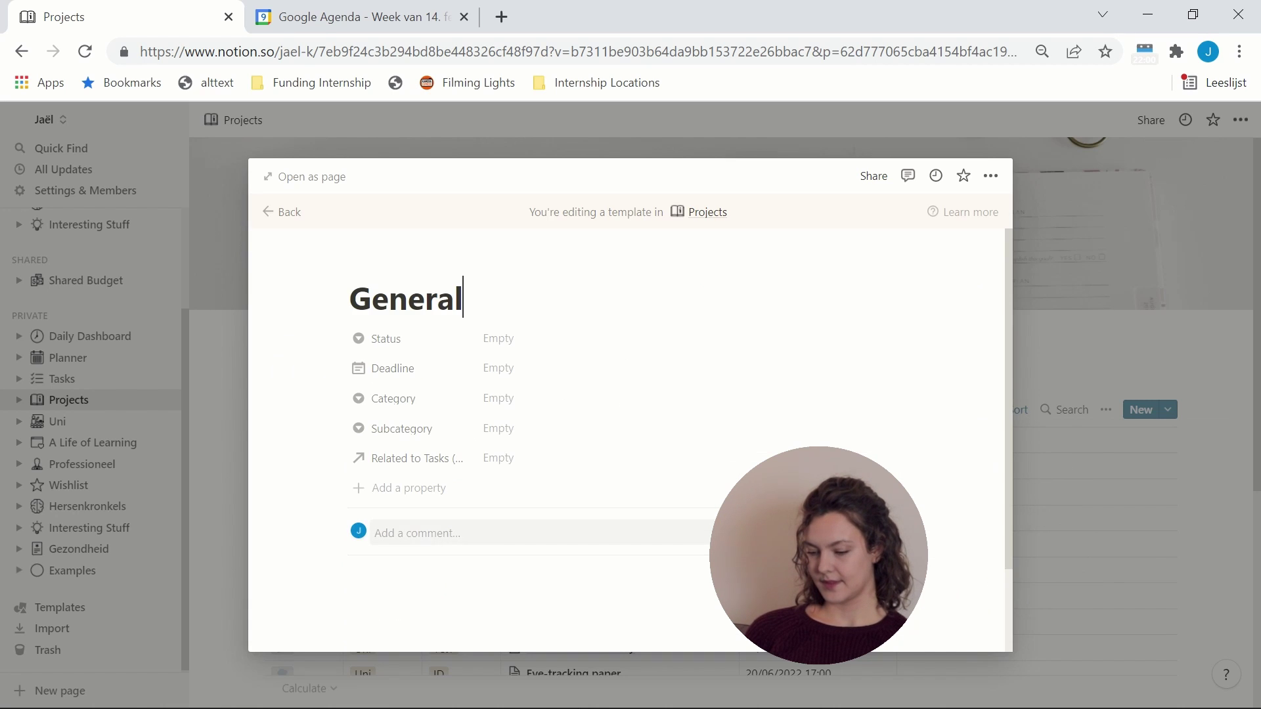
- Inspect the Done tasks view's filter rules, then close the template editor
scroll(630, 394, down, 2)
scroll(720, 460, down, 1)
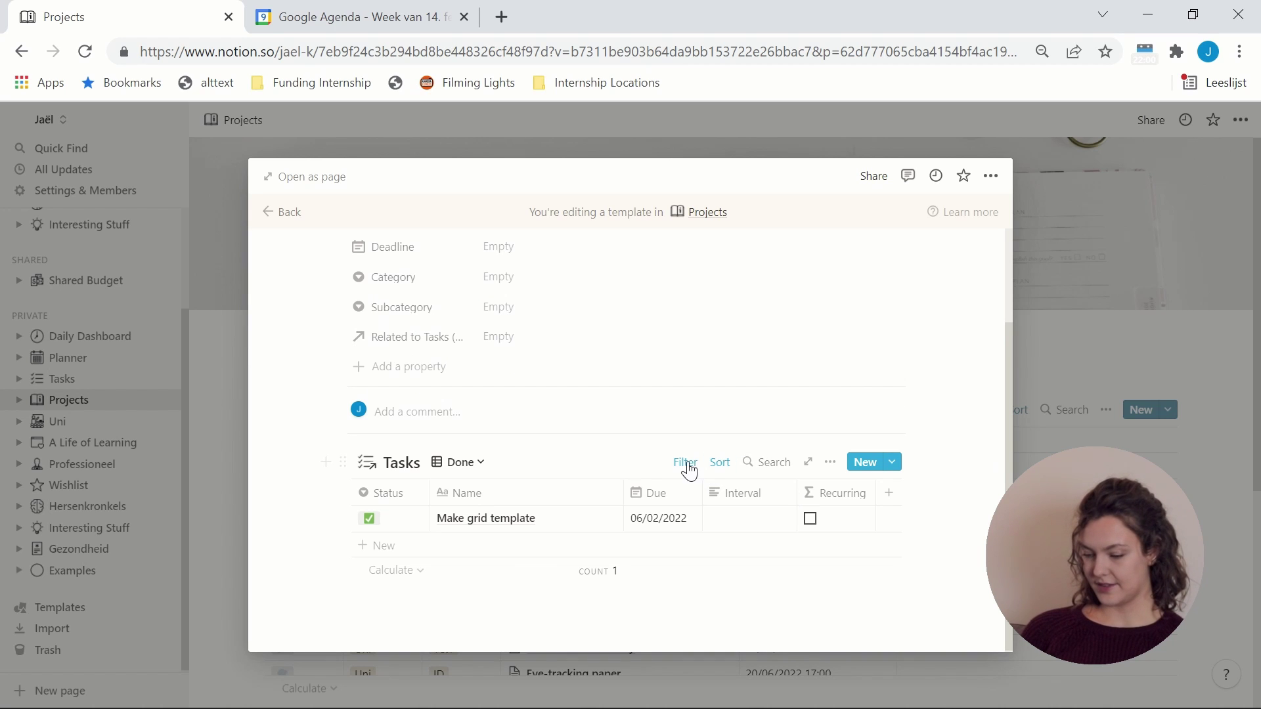
click(685, 463)
click(937, 446)
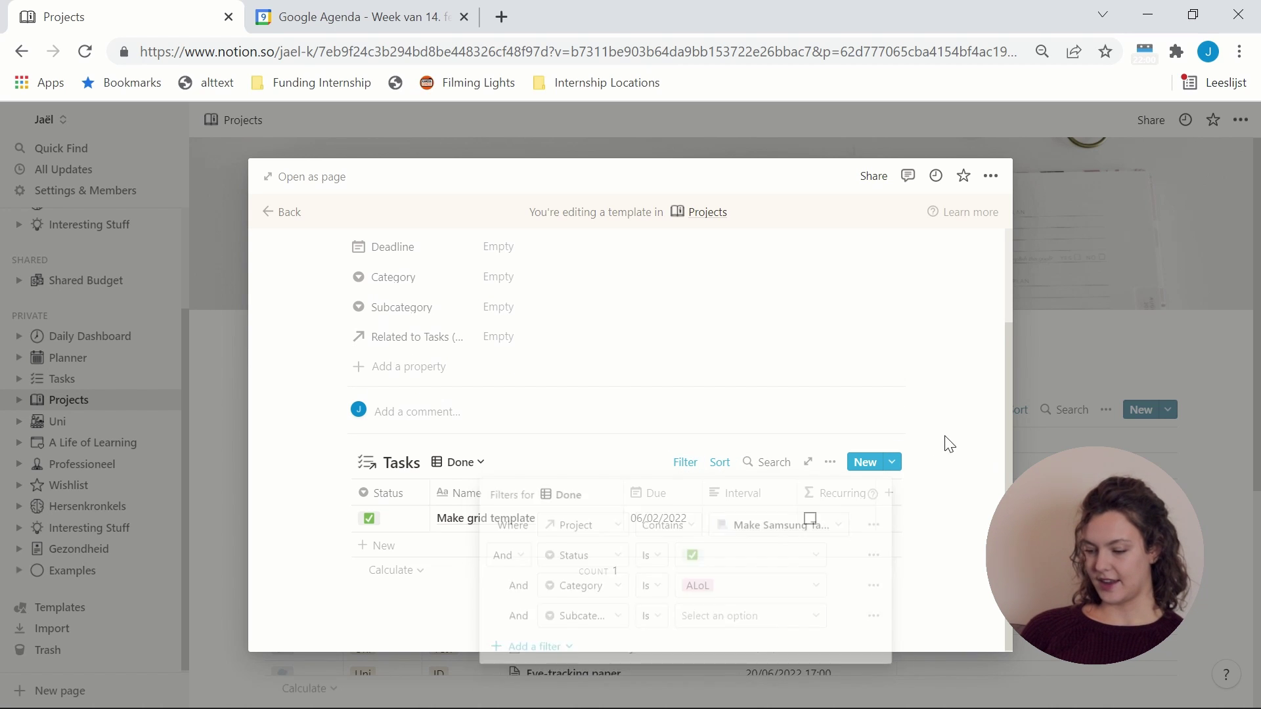
click(690, 463)
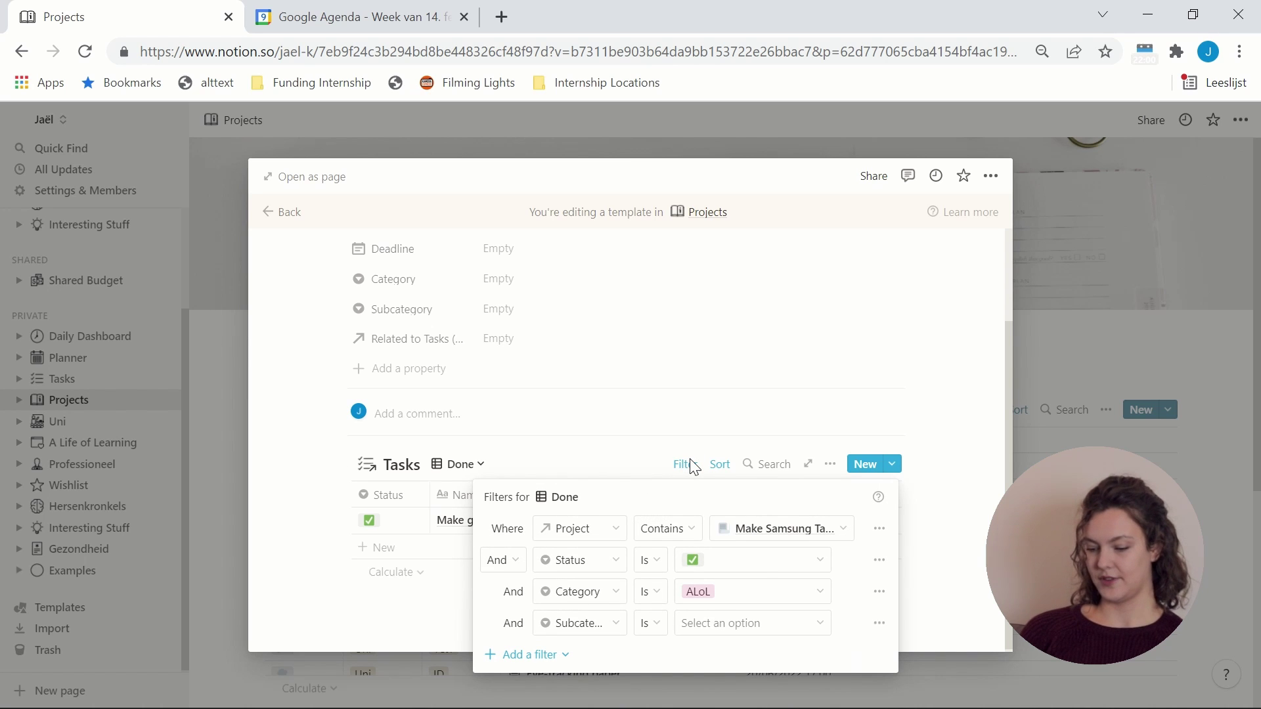
click(1219, 441)
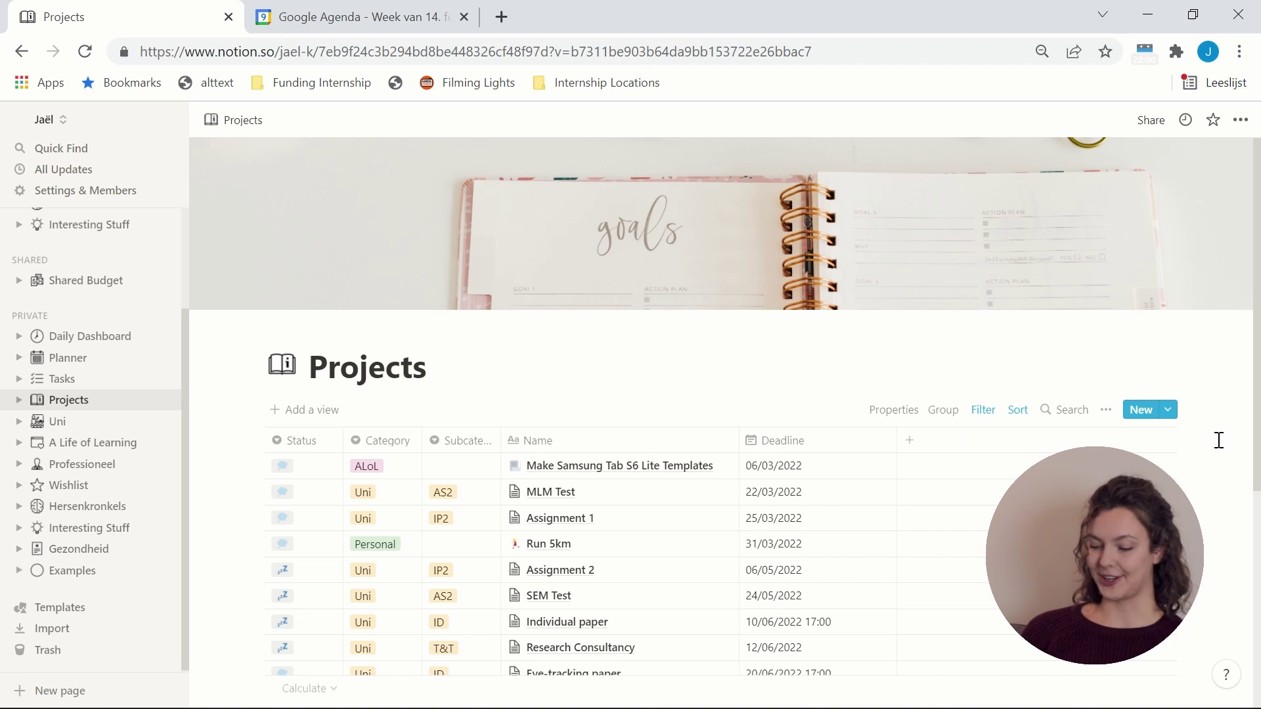
- Go back to the Planner page and scroll through its status-grouped Tasks list
key(alt+Left)
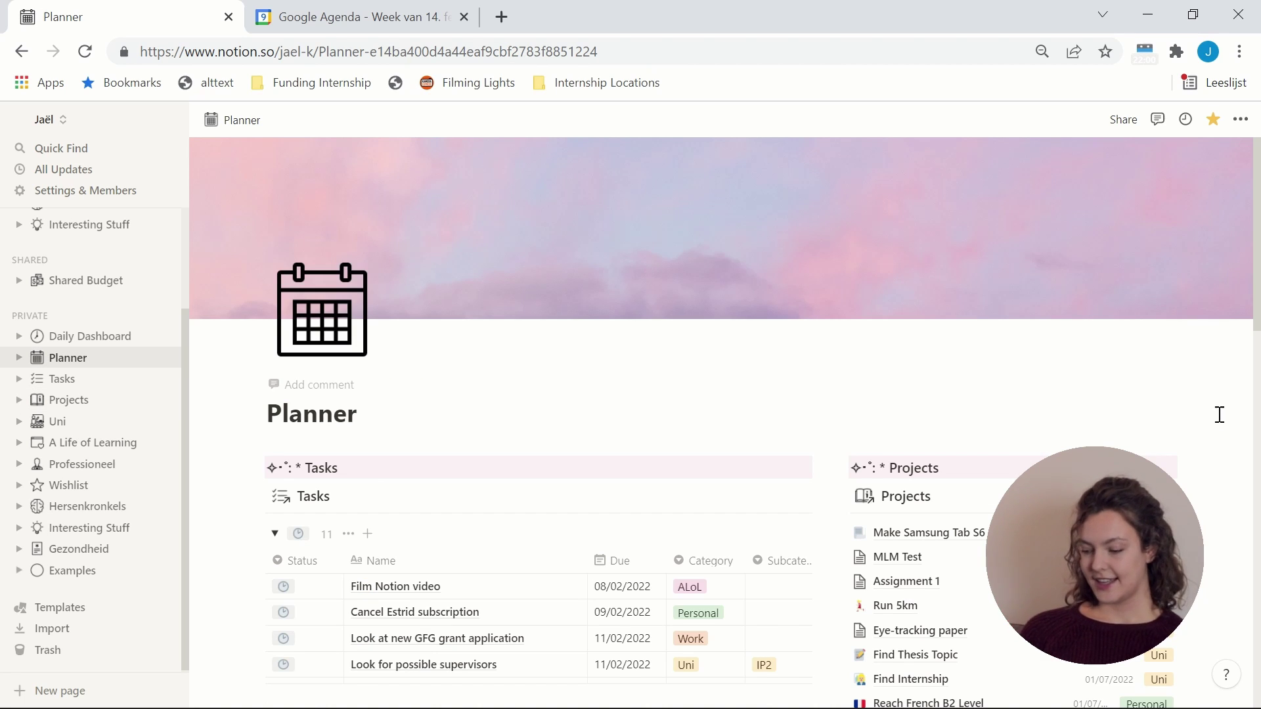
scroll(1219, 414, down, 3)
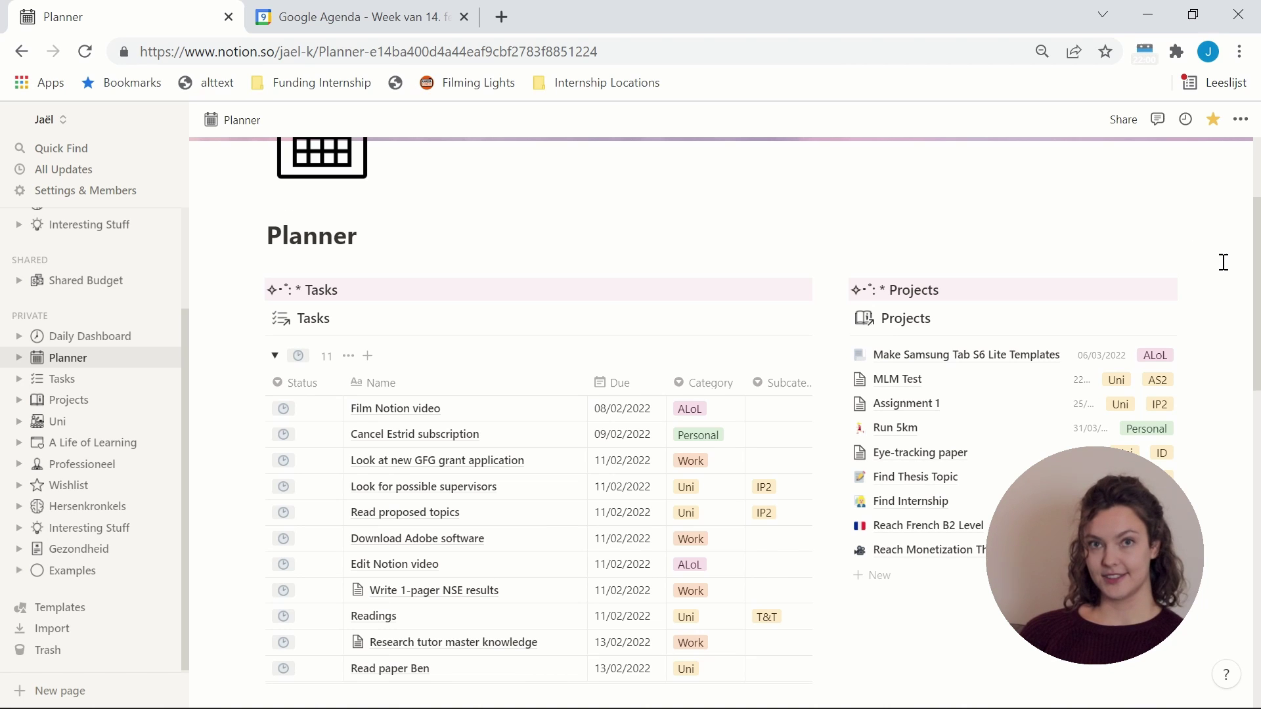
scroll(834, 144, down, 1)
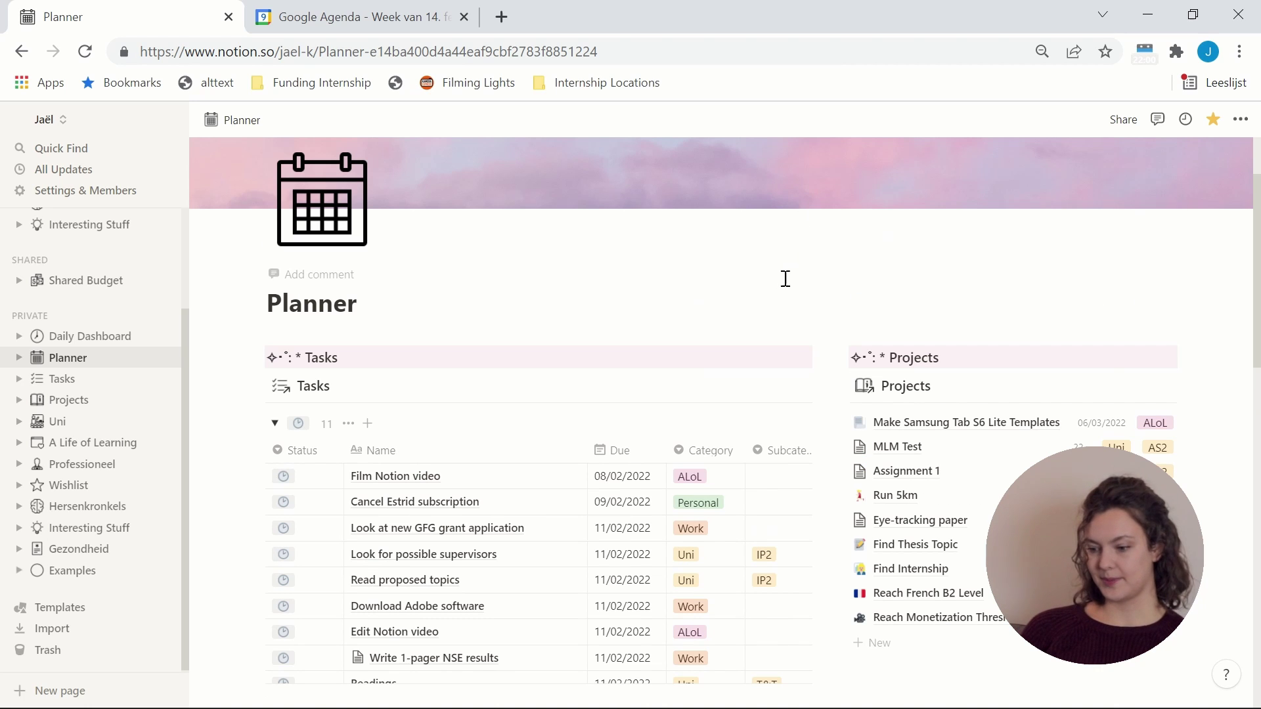
scroll(786, 278, down, 10)
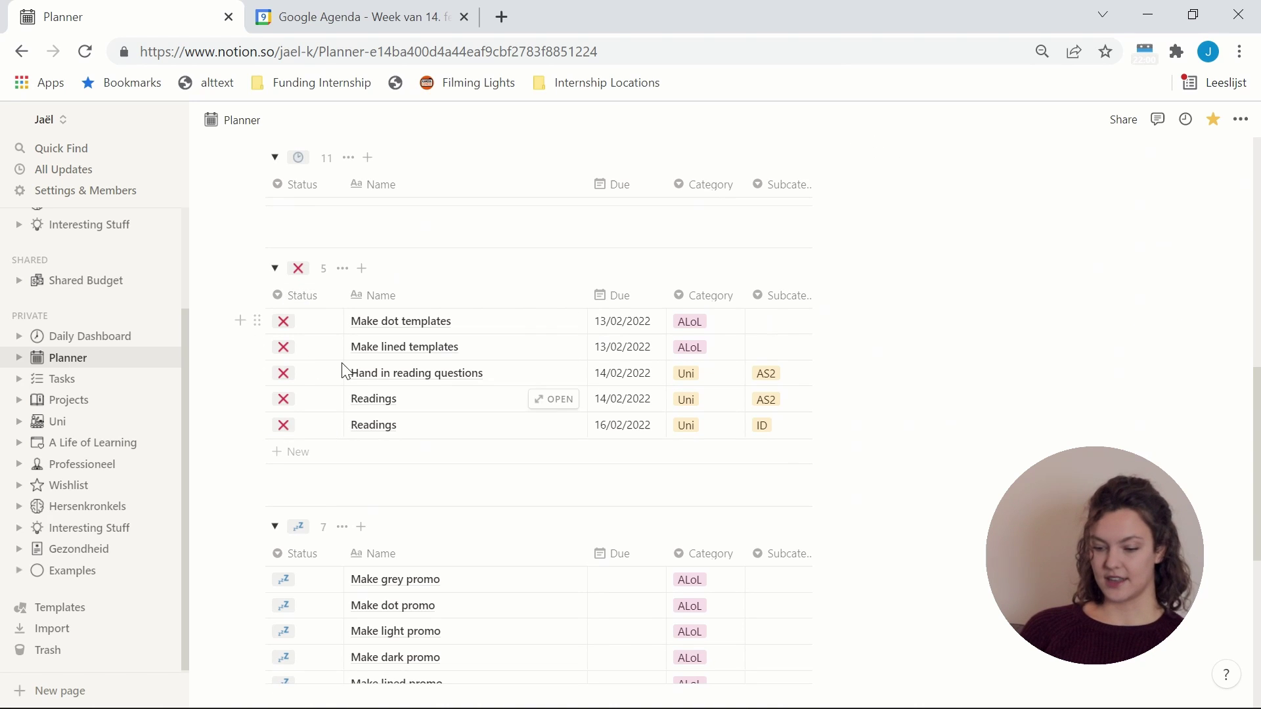
scroll(286, 368, up, 3)
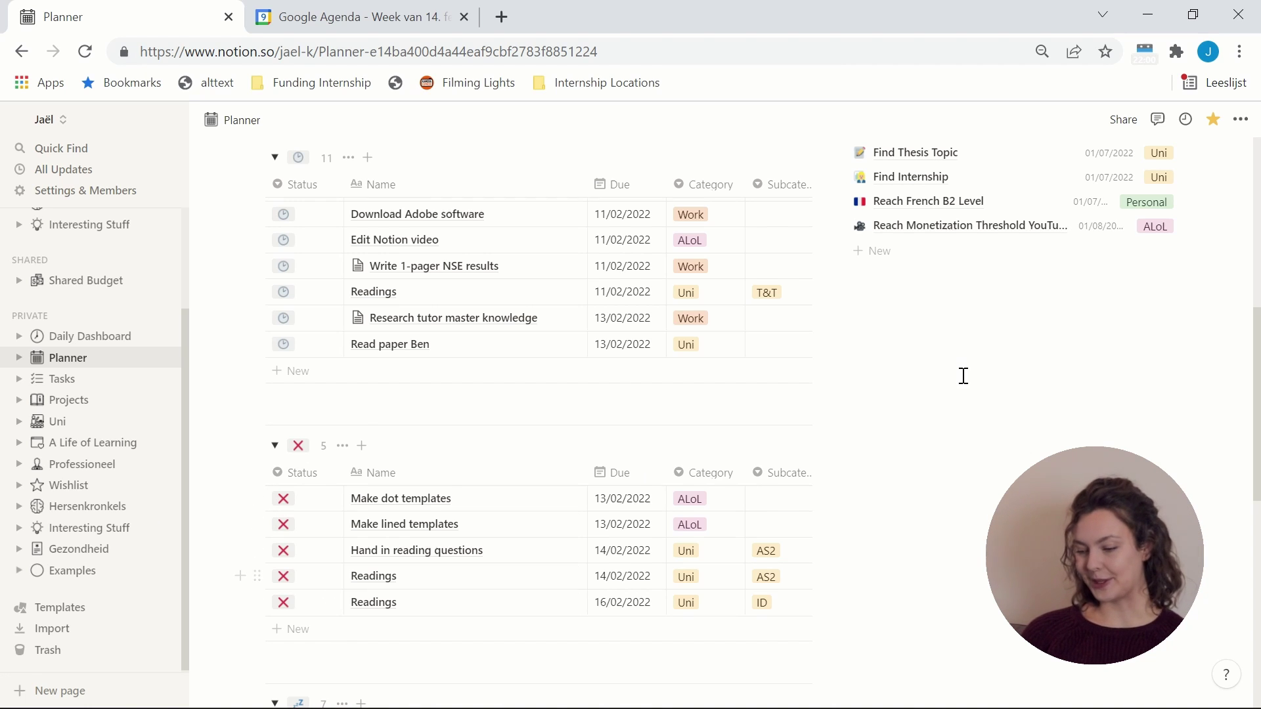
scroll(756, 275, up, 6)
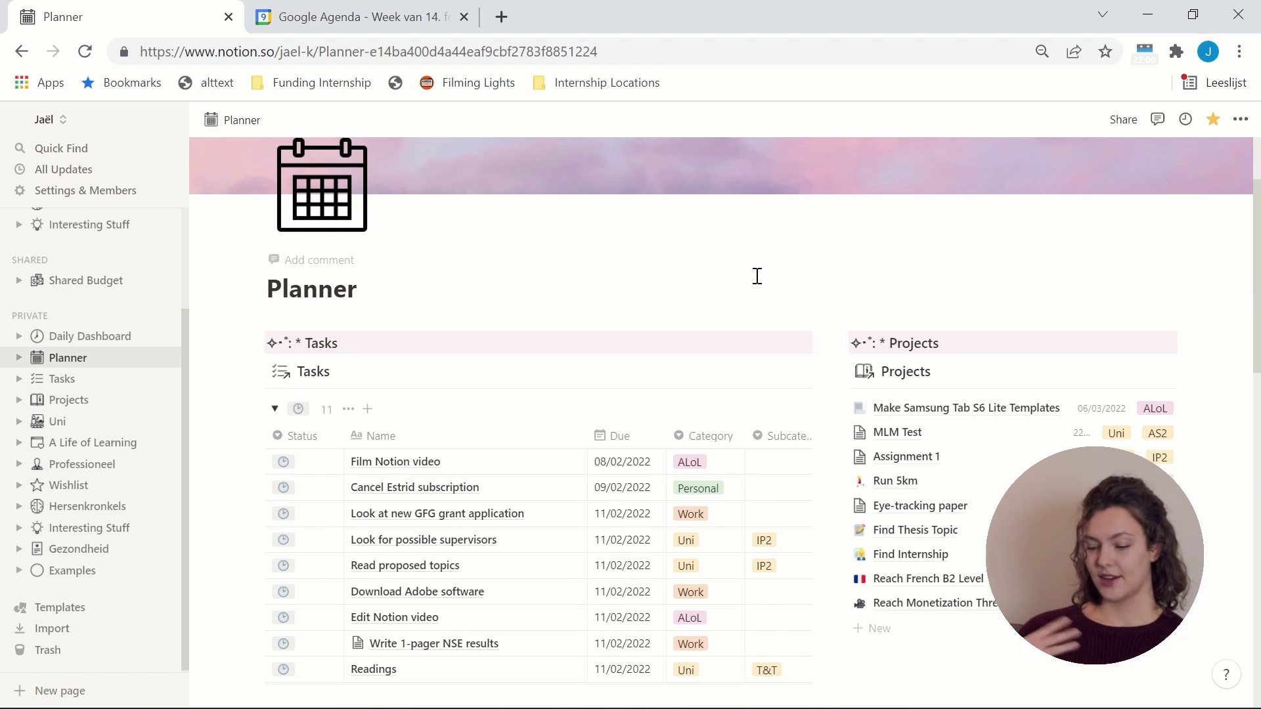
scroll(757, 276, down, 2)
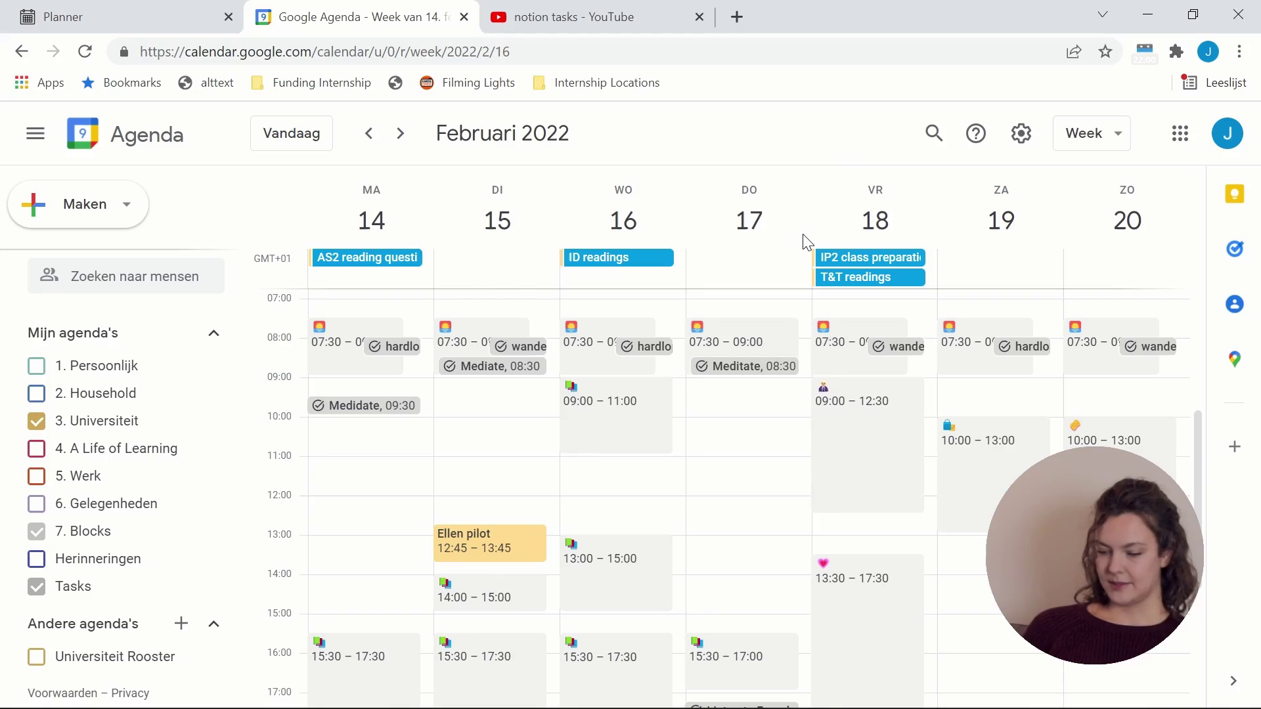
scroll(719, 560, down, 3)
scroll(719, 560, up, 4)
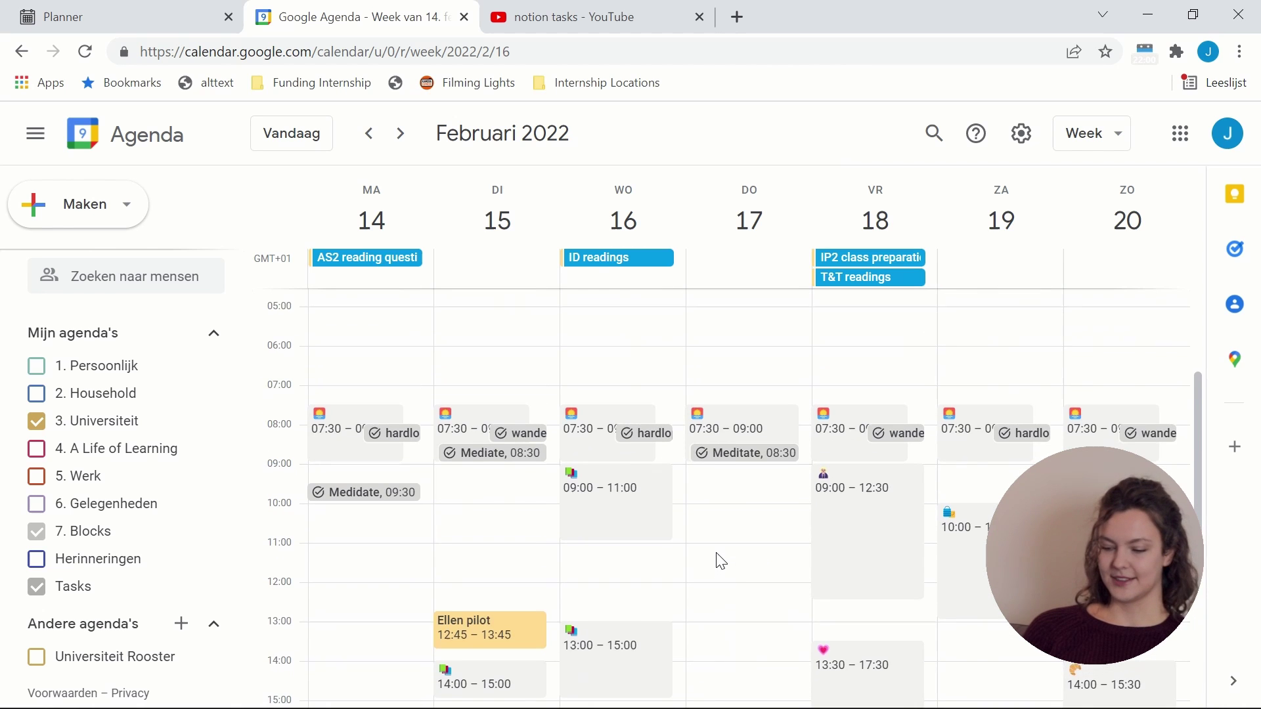
scroll(721, 560, down, 1)
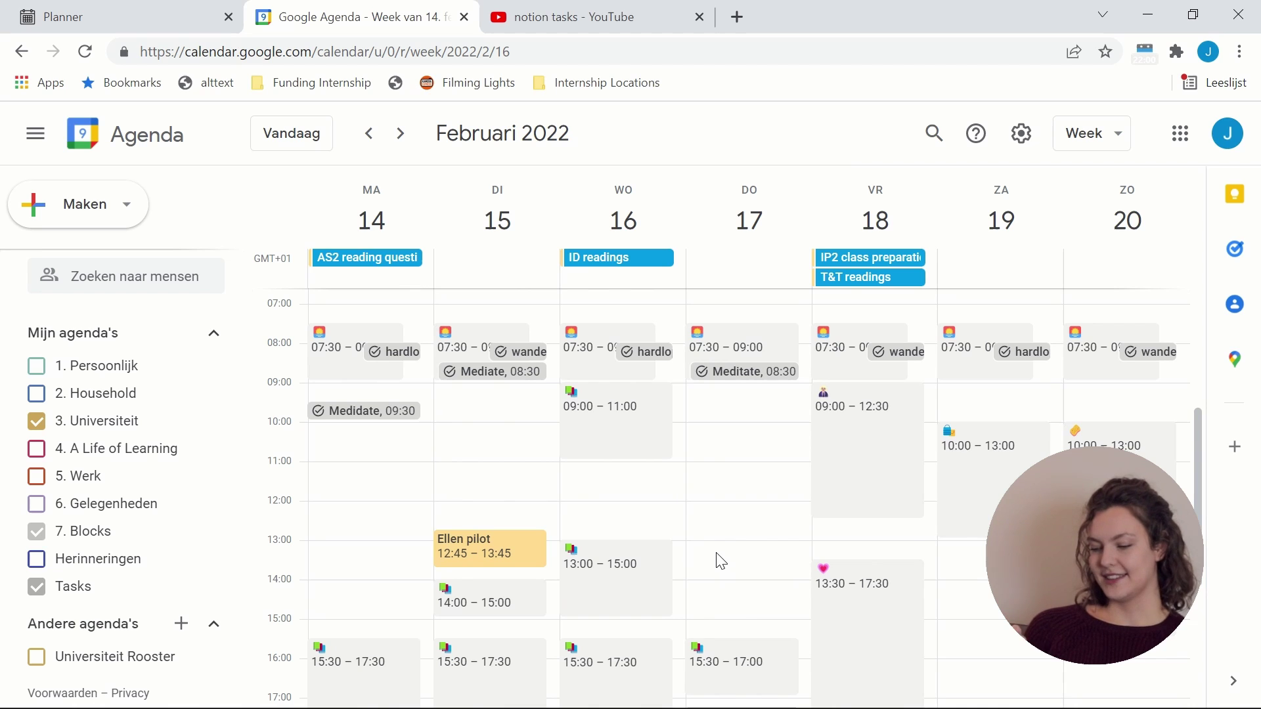
scroll(729, 513, down, 1)
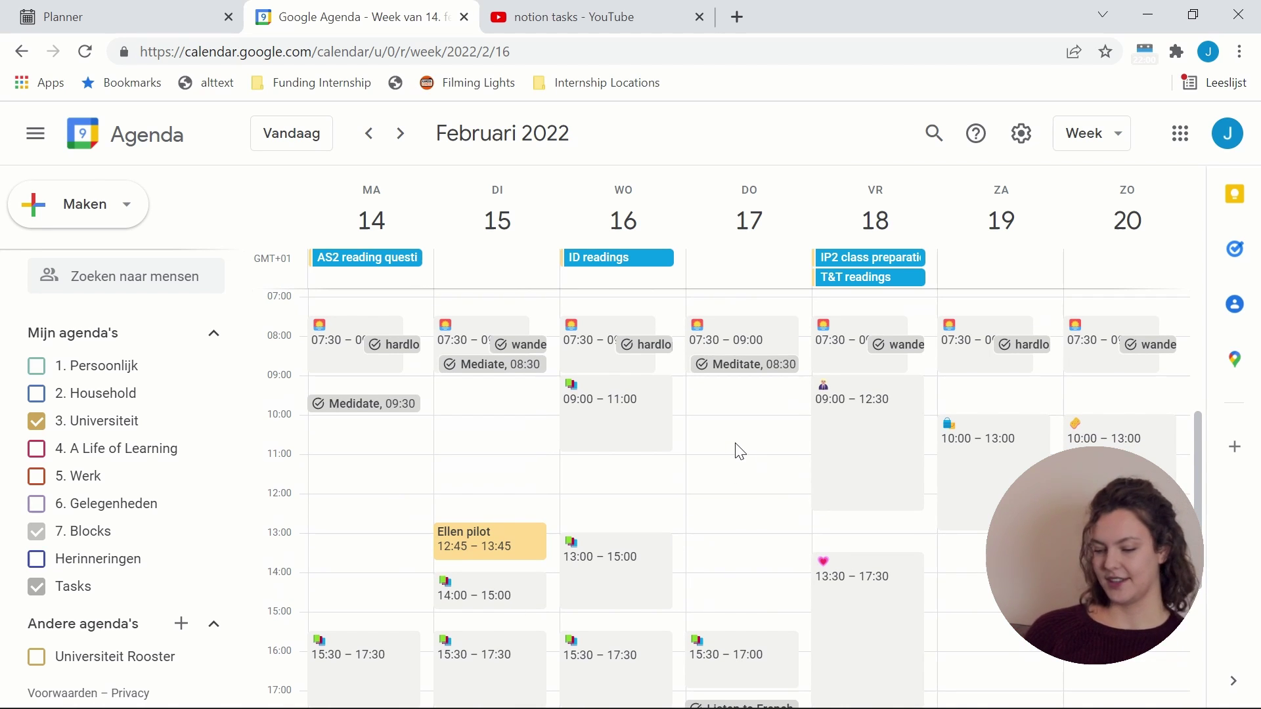
scroll(338, 357, up, 1)
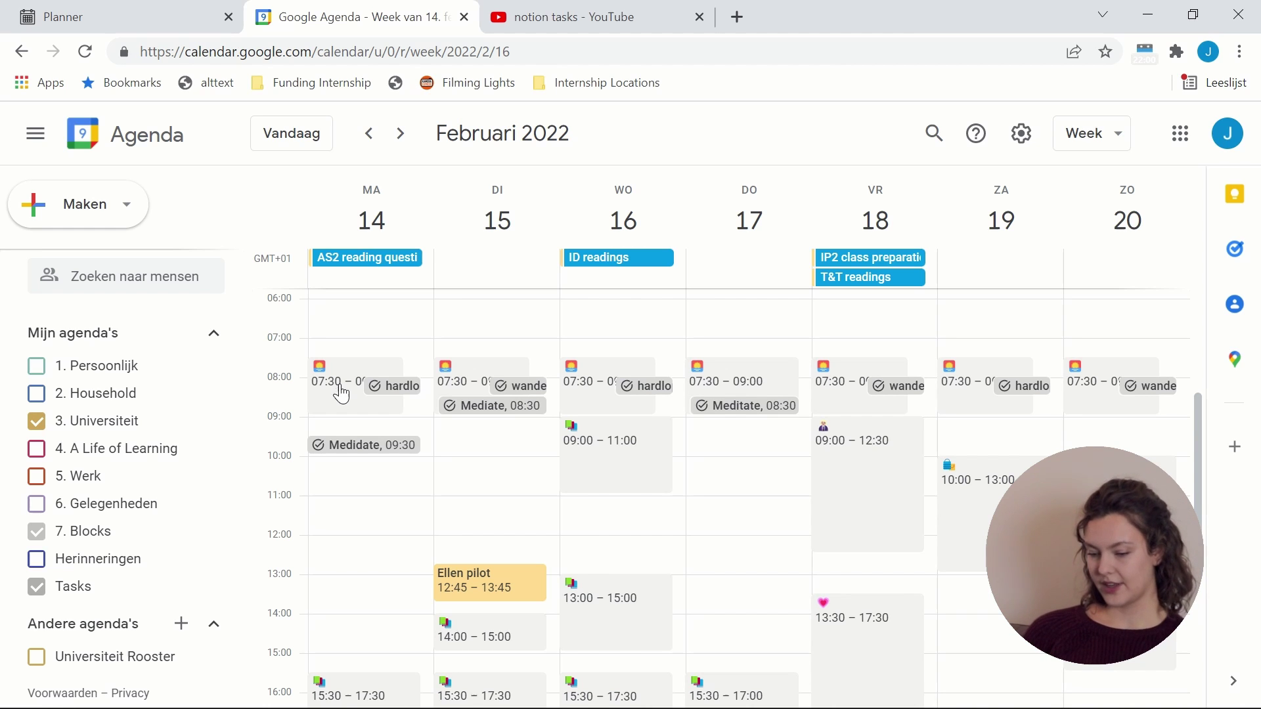
scroll(578, 376, down, 1)
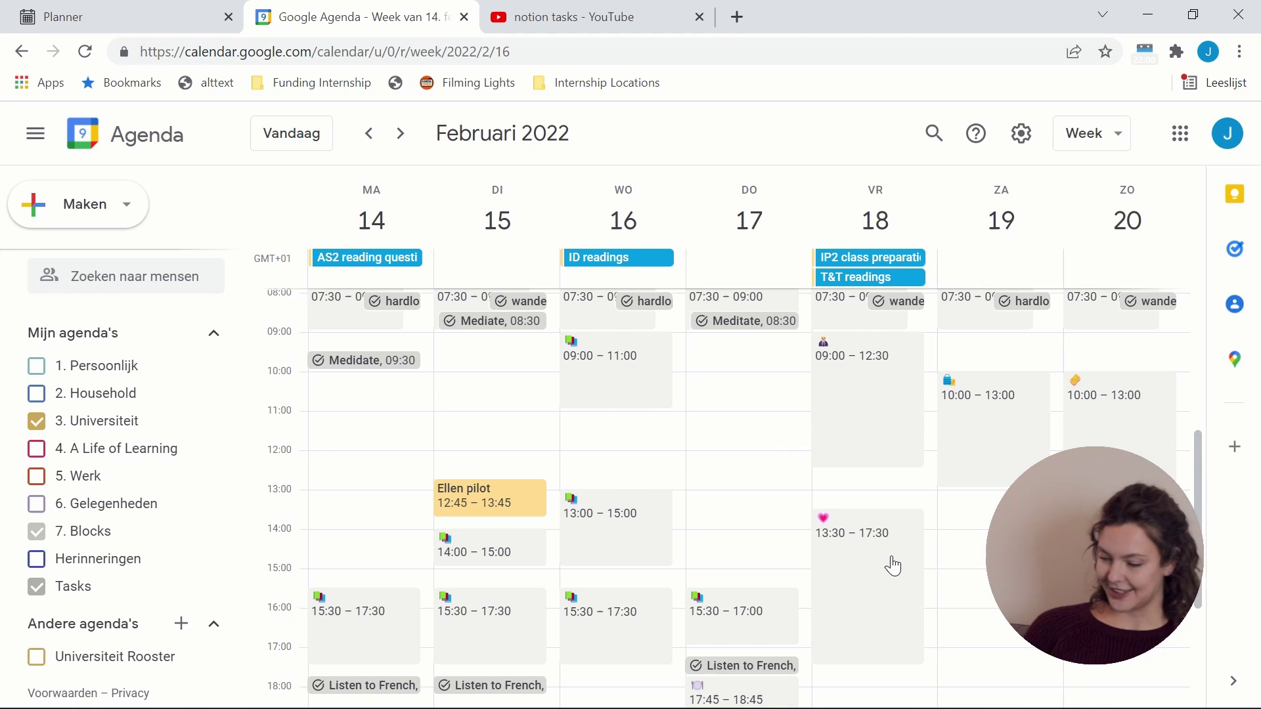
scroll(889, 563, up, 1)
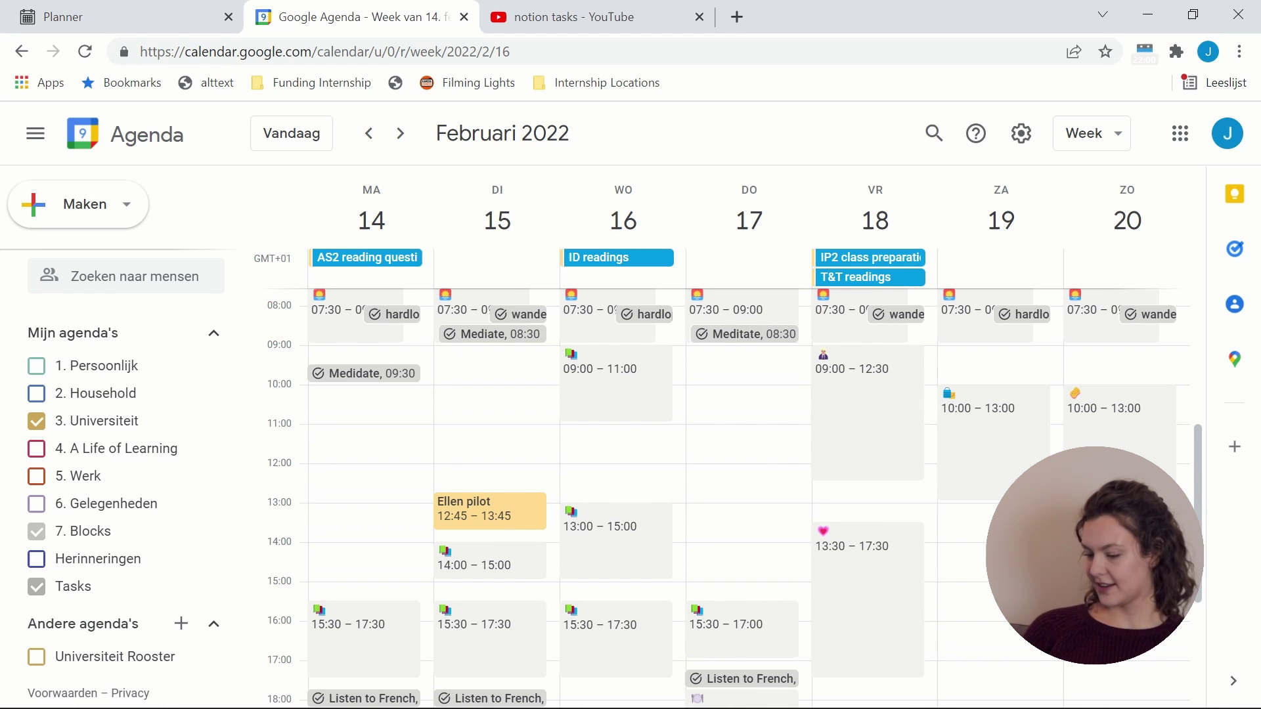
scroll(722, 499, down, 1)
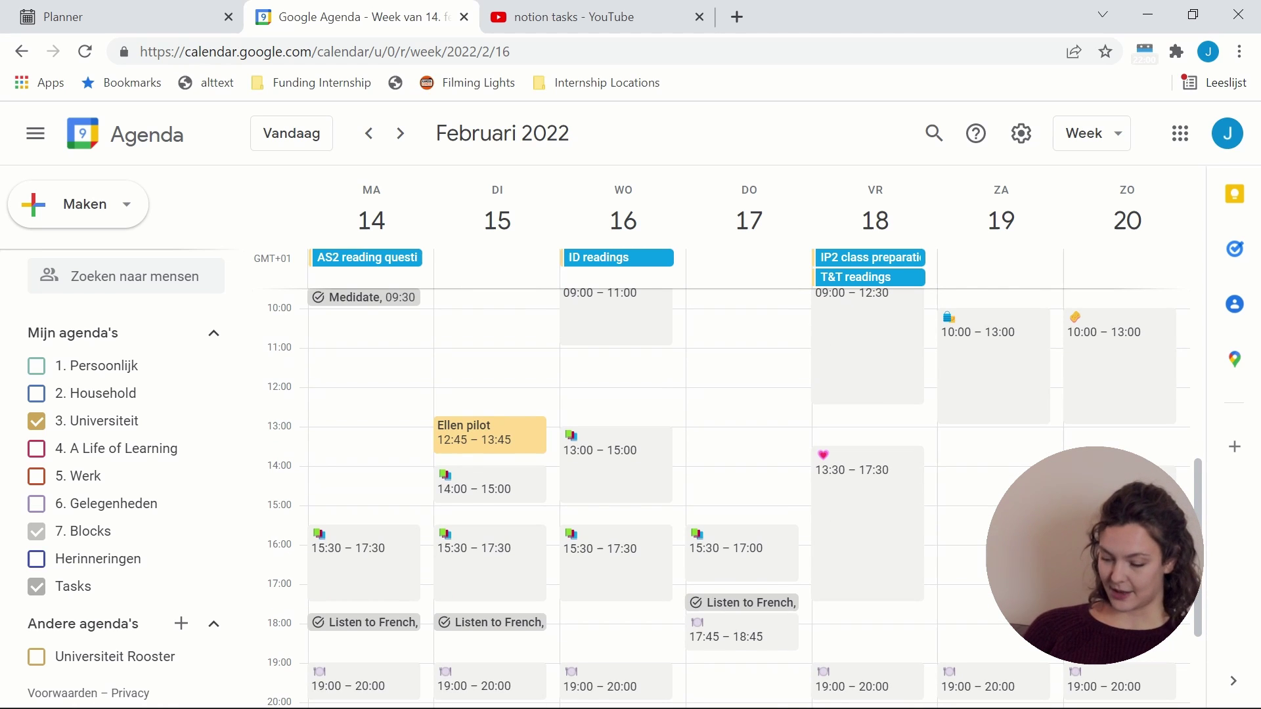
scroll(983, 545, down, 1)
scroll(796, 465, up, 2)
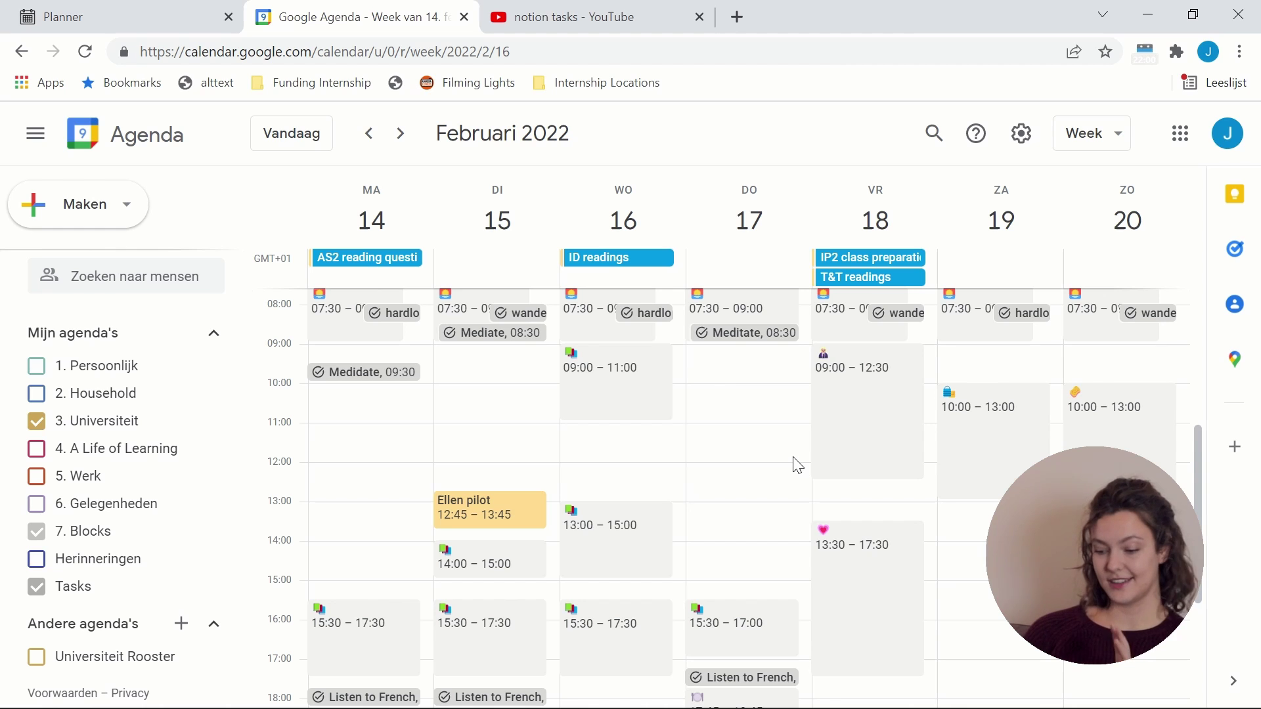
scroll(407, 341, up, 1)
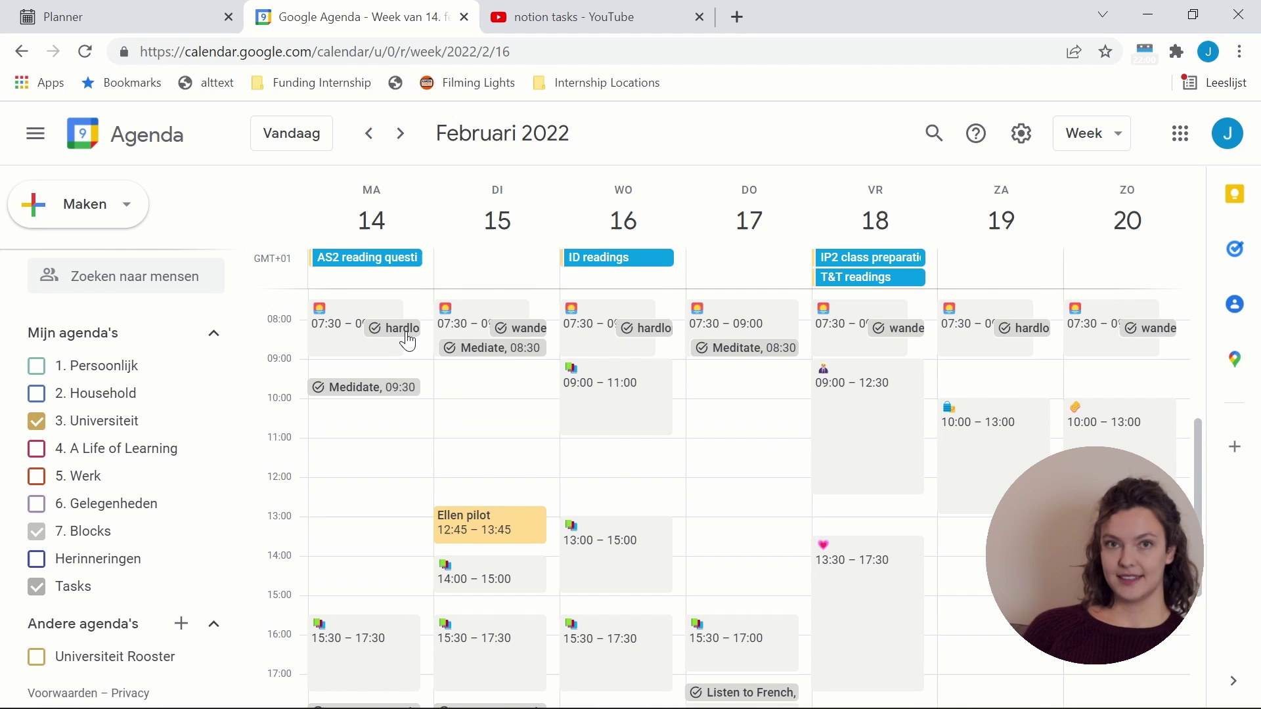
click(408, 336)
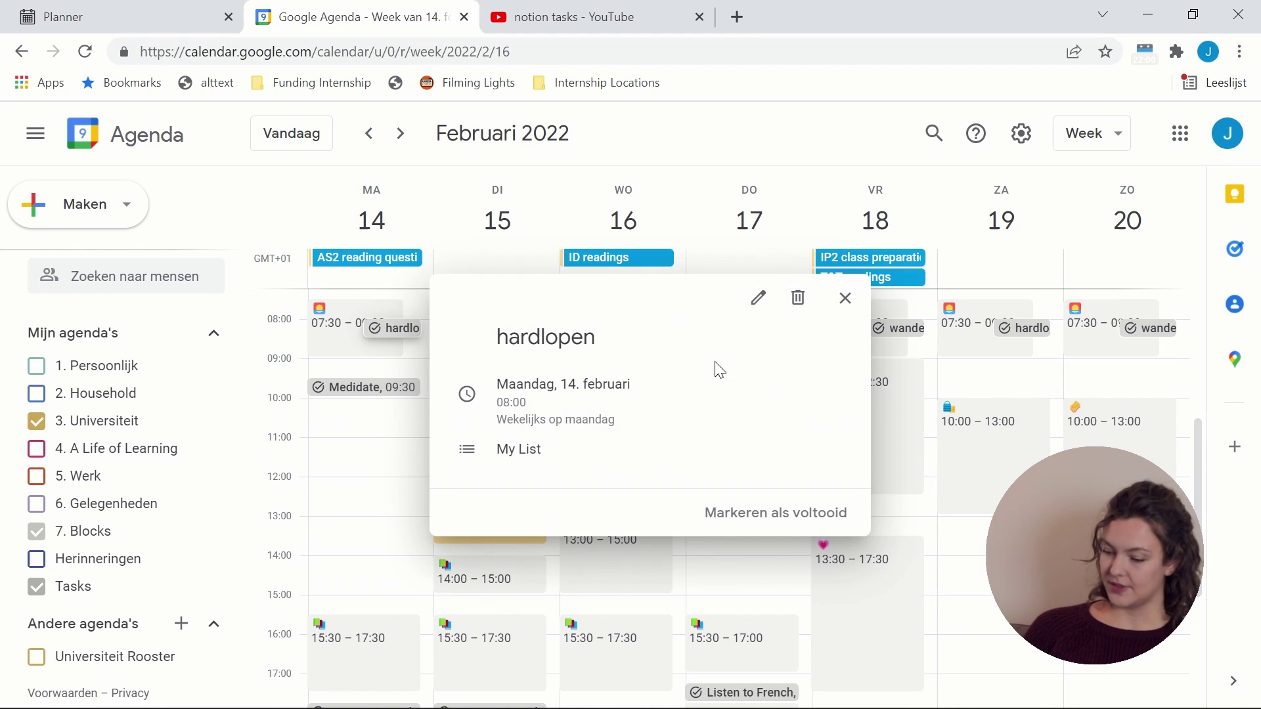
click(980, 566)
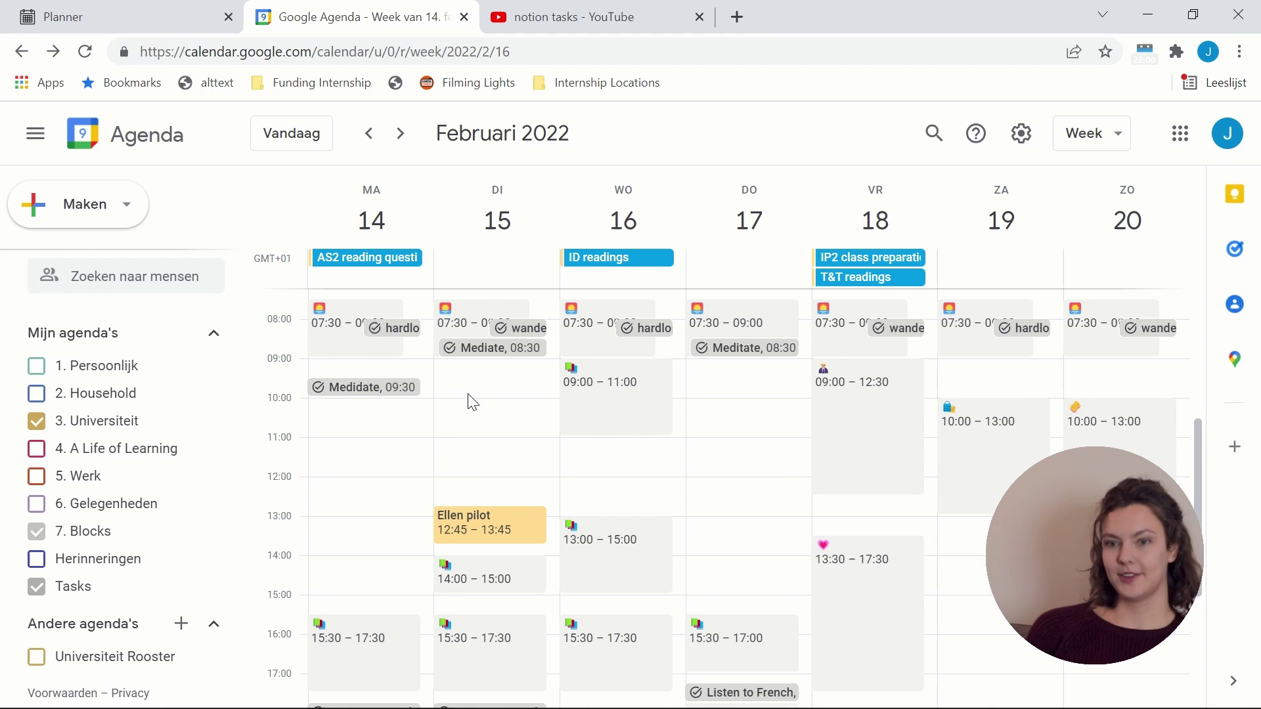
scroll(473, 403, down, 1)
scroll(762, 397, up, 3)
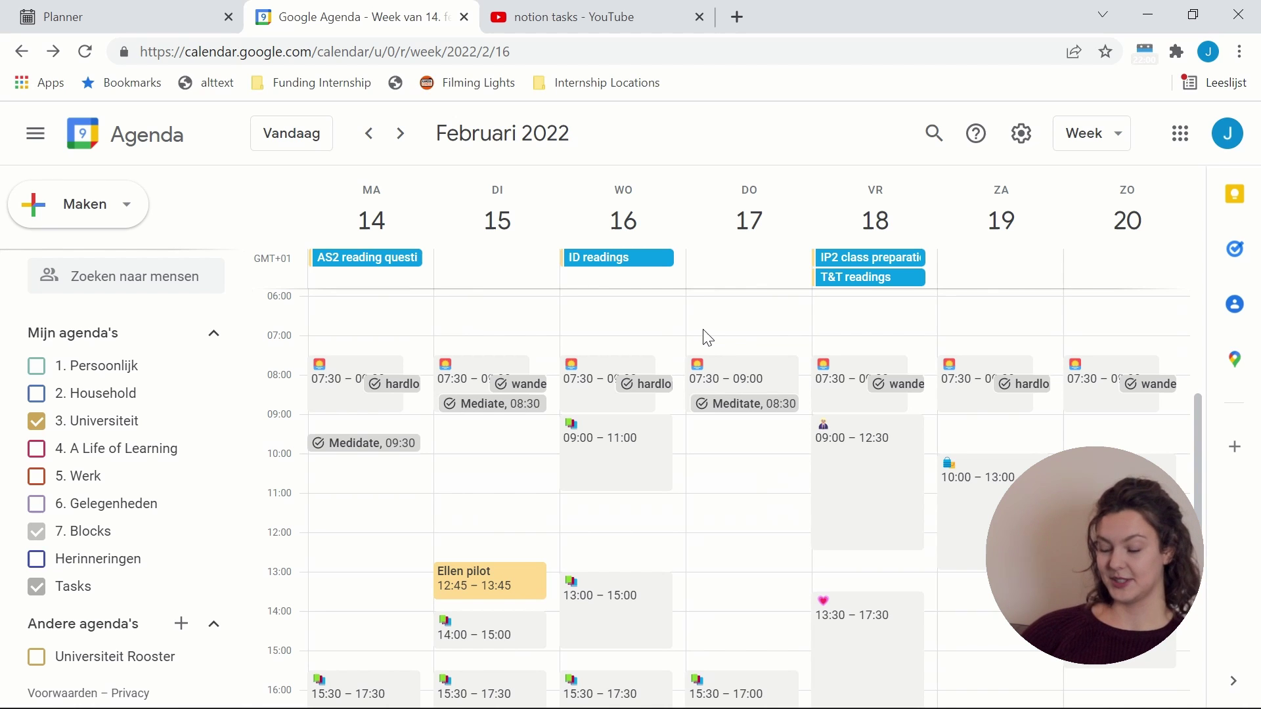
click(398, 387)
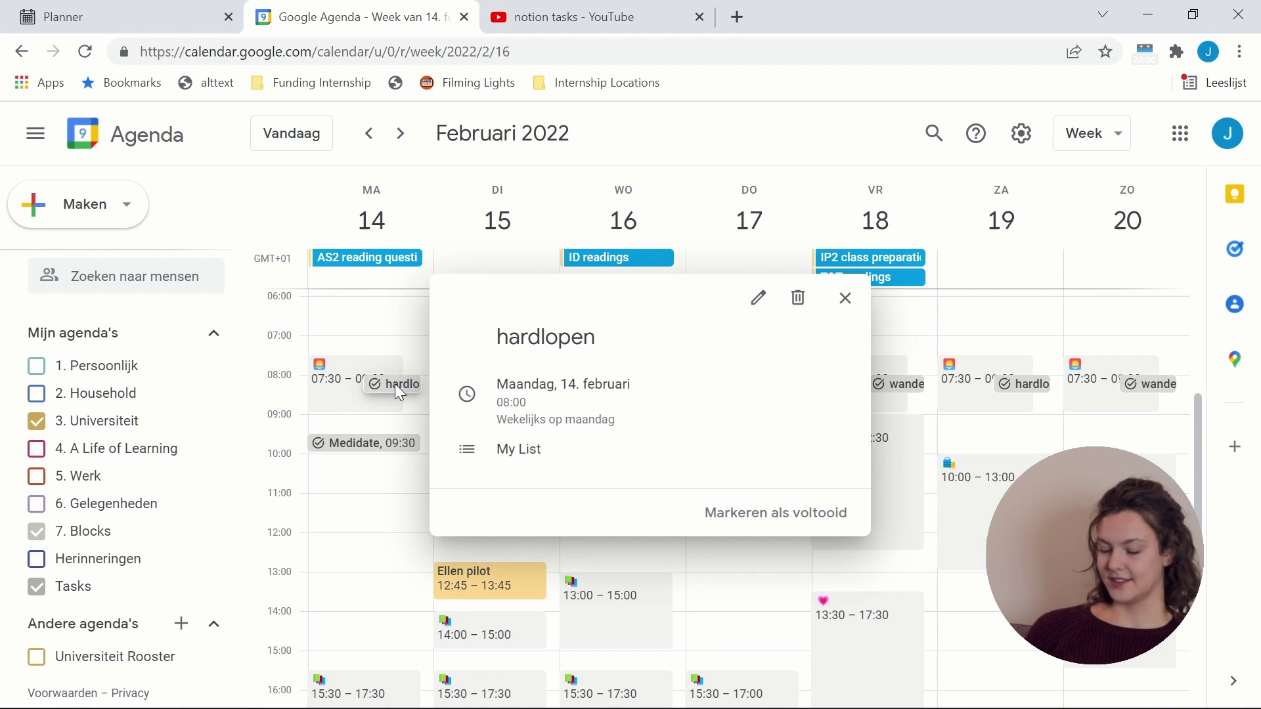
click(703, 211)
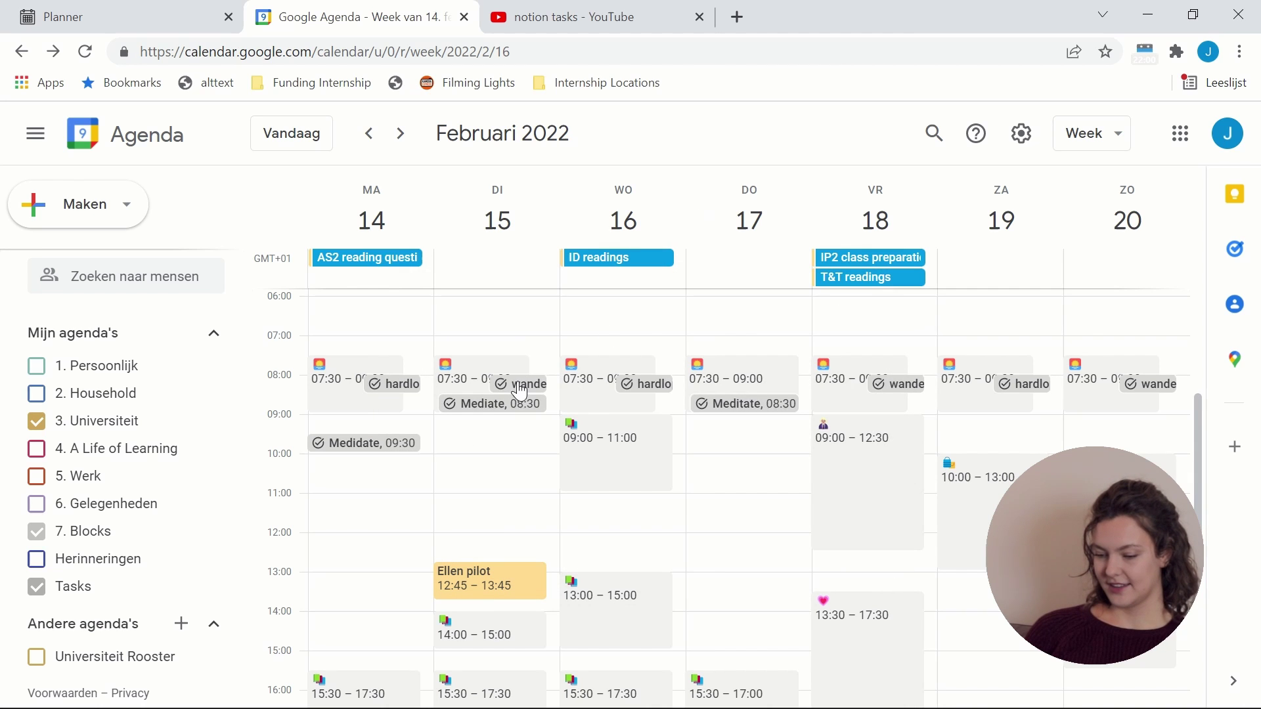
click(519, 384)
click(366, 421)
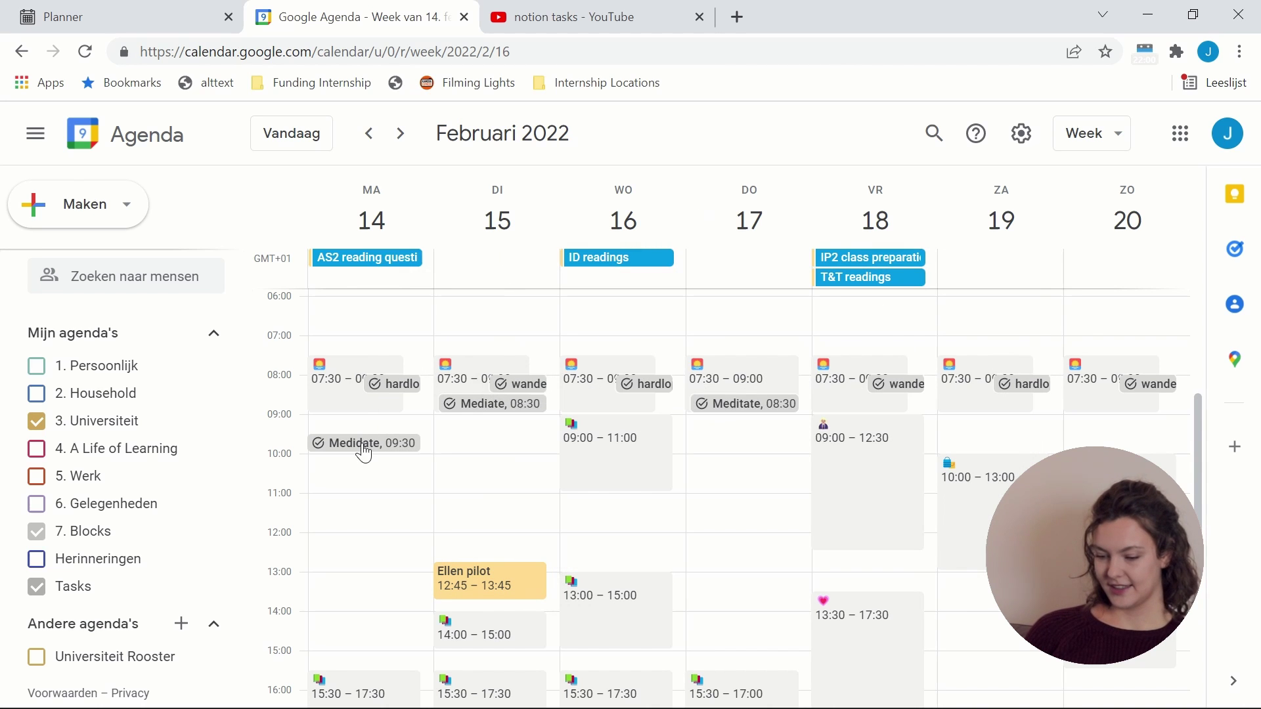
click(365, 447)
click(402, 463)
scroll(486, 453, down, 1)
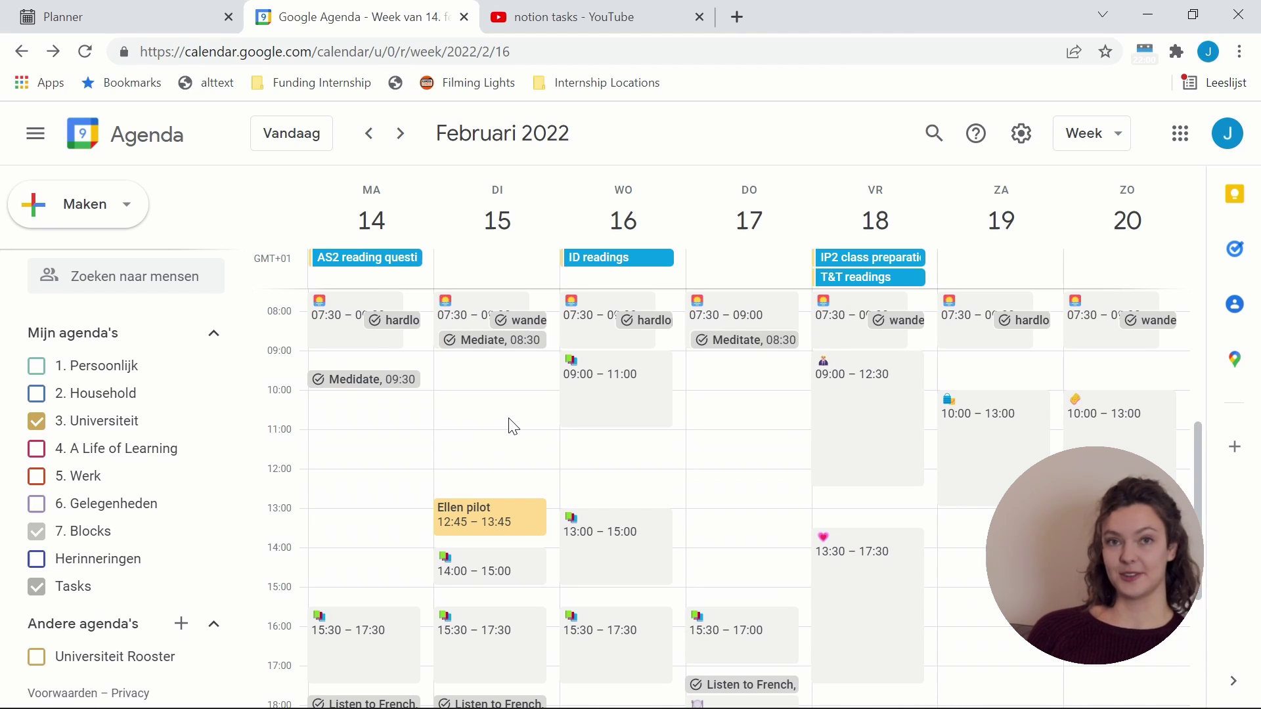
scroll(513, 427, down, 1)
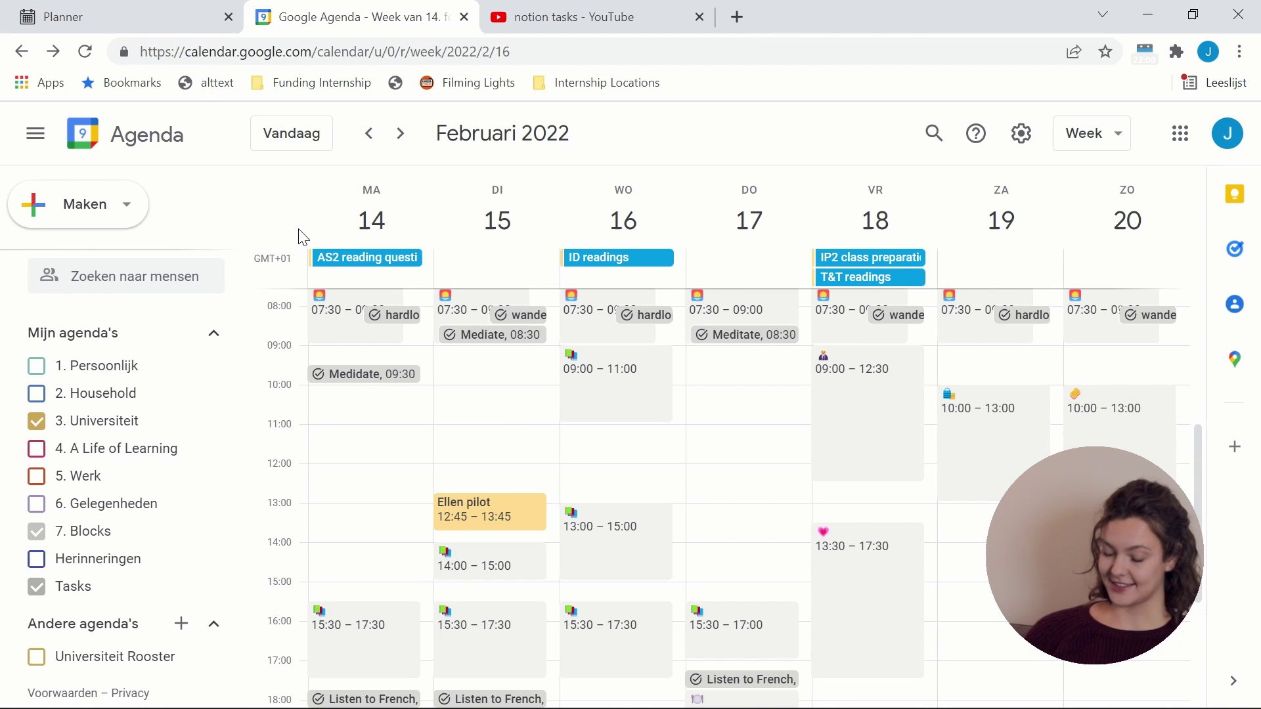
click(167, 17)
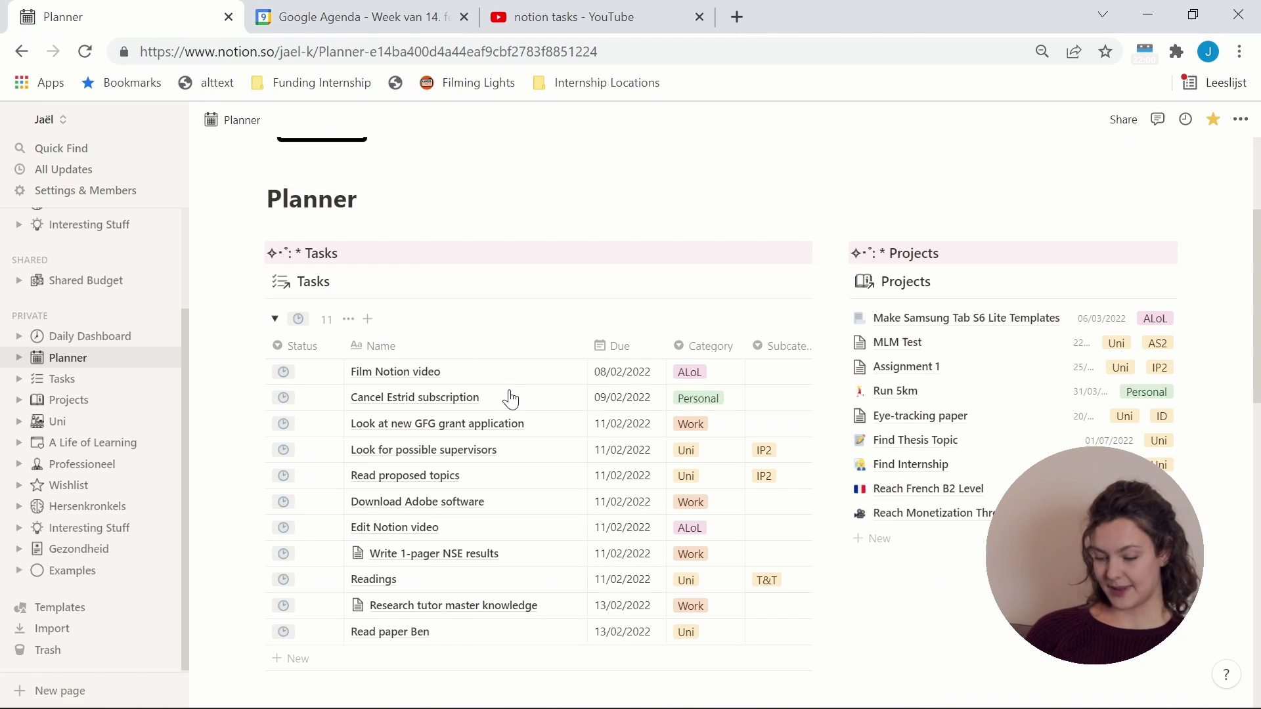
scroll(609, 434, down, 2)
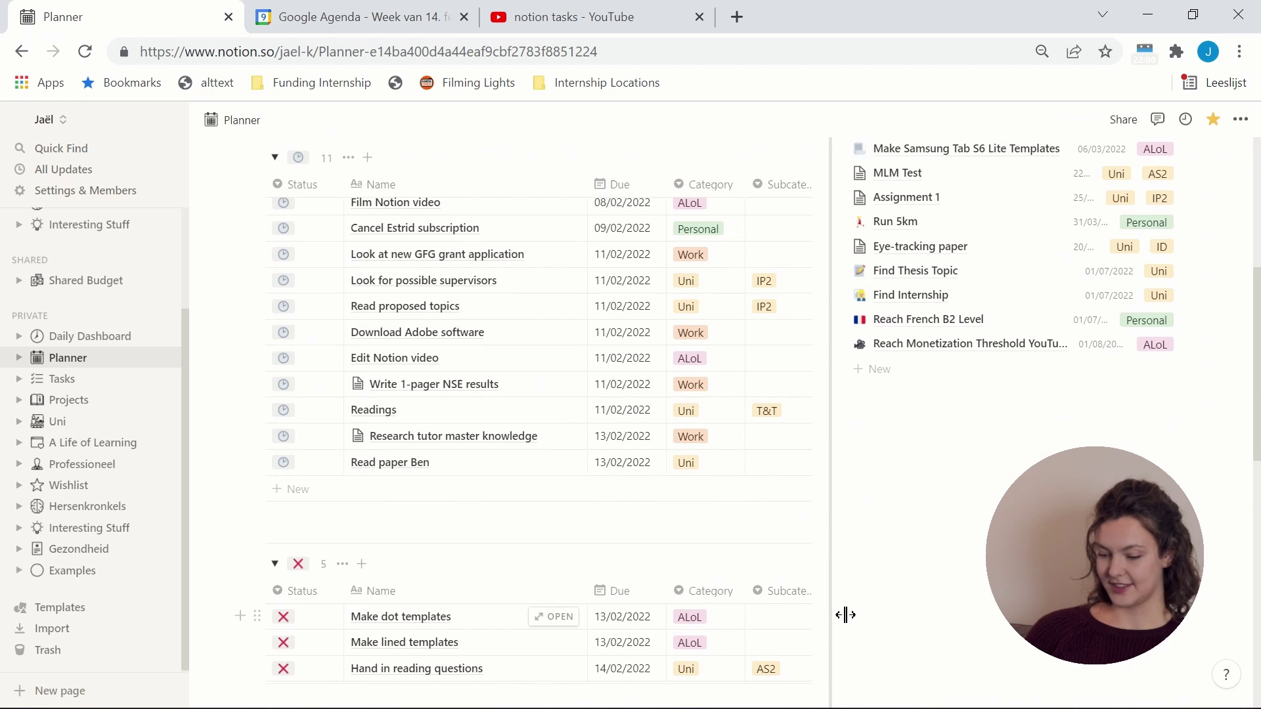
scroll(402, 482, down, 3)
key(ctrl+Tab)
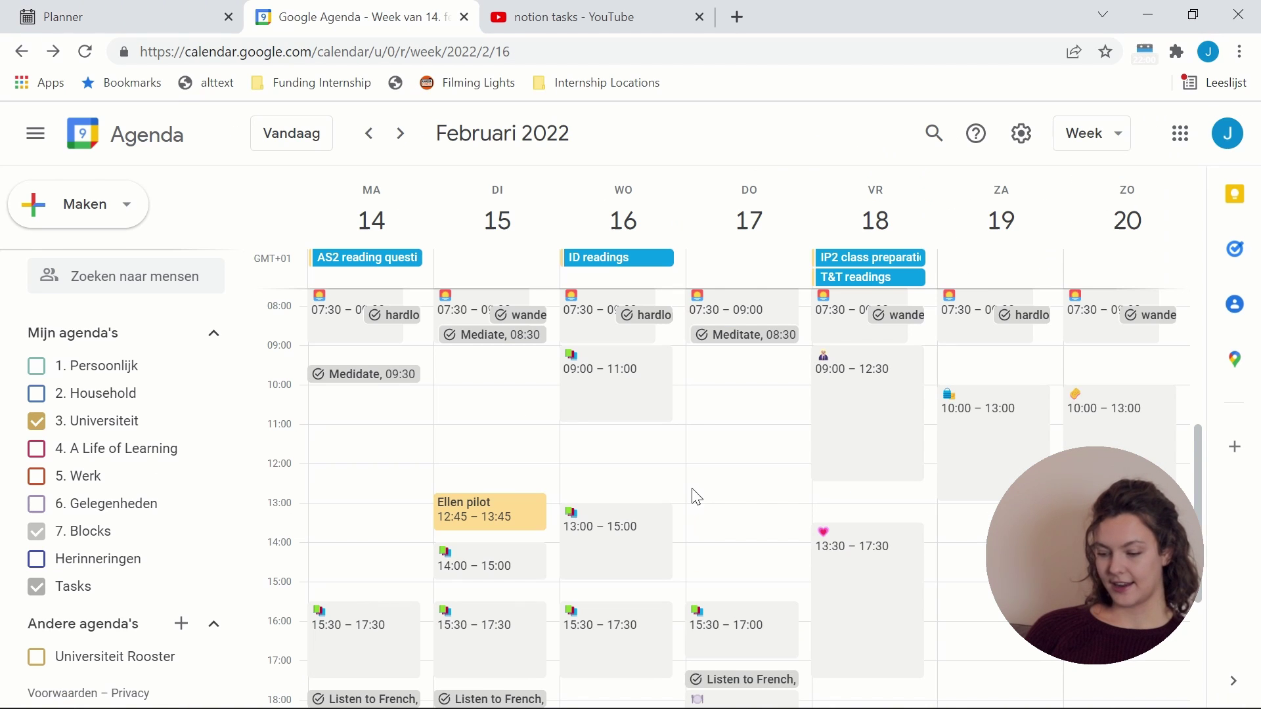
scroll(933, 586, up, 1)
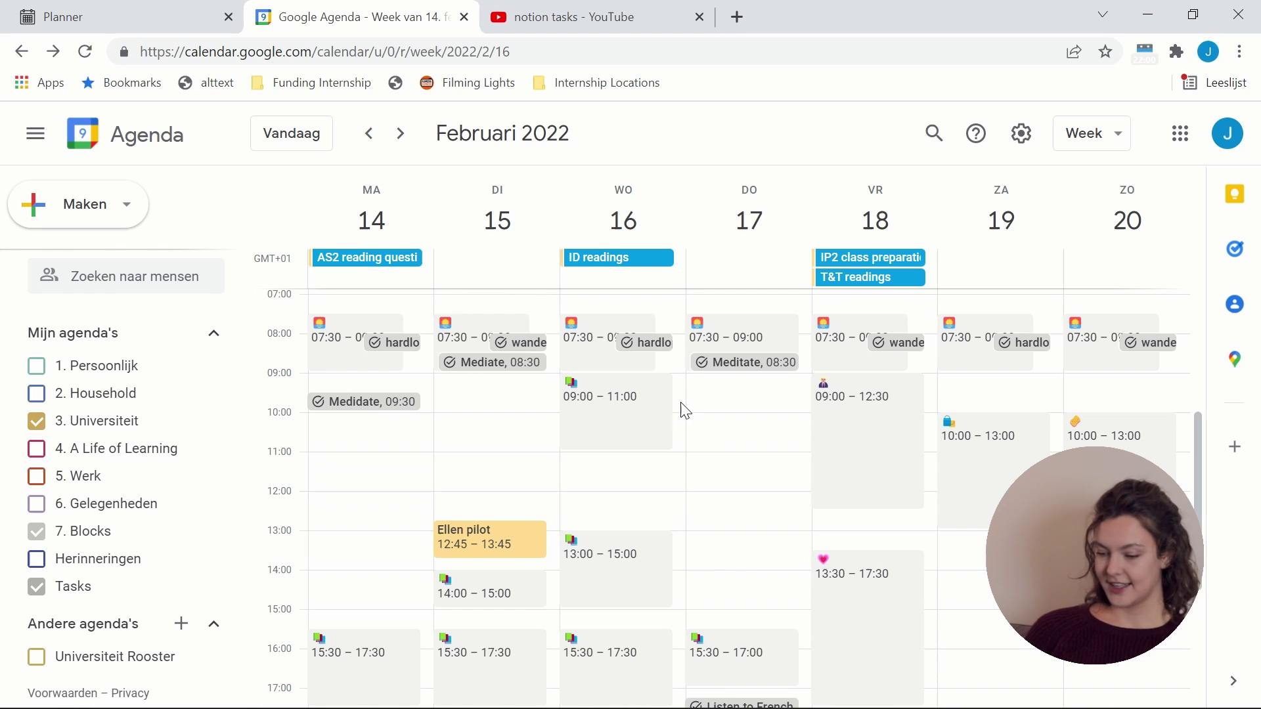
- Save a Taak titled Homework in Wednesday 16 February's 09:00 slot
click(679, 382)
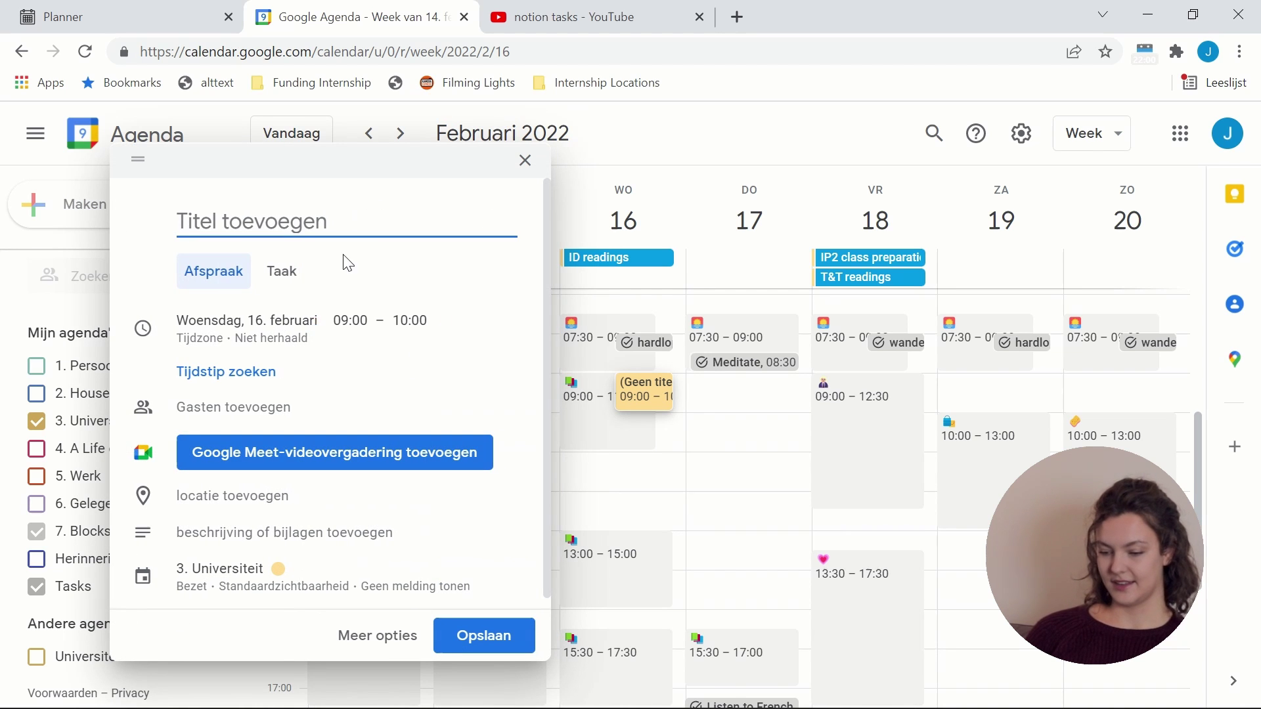
click(274, 289)
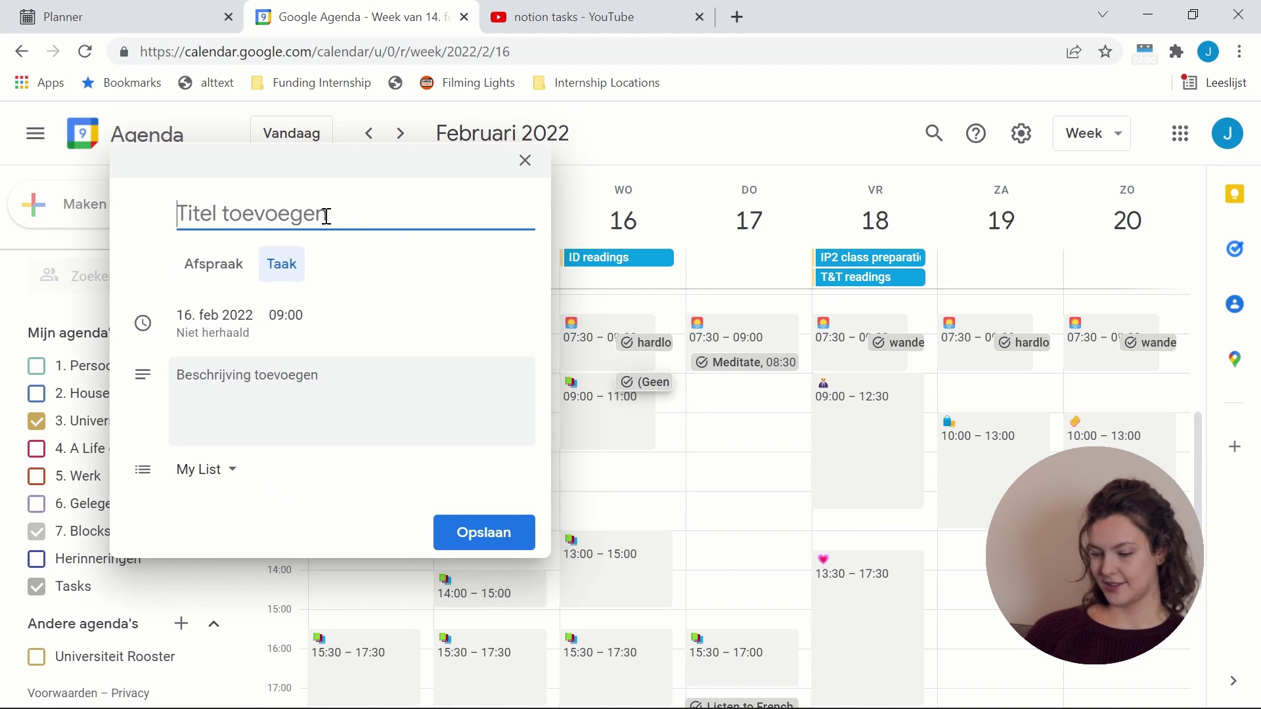
text(HOme)
key(BackSpace)
key(BackSpace)
key(BackSpace)
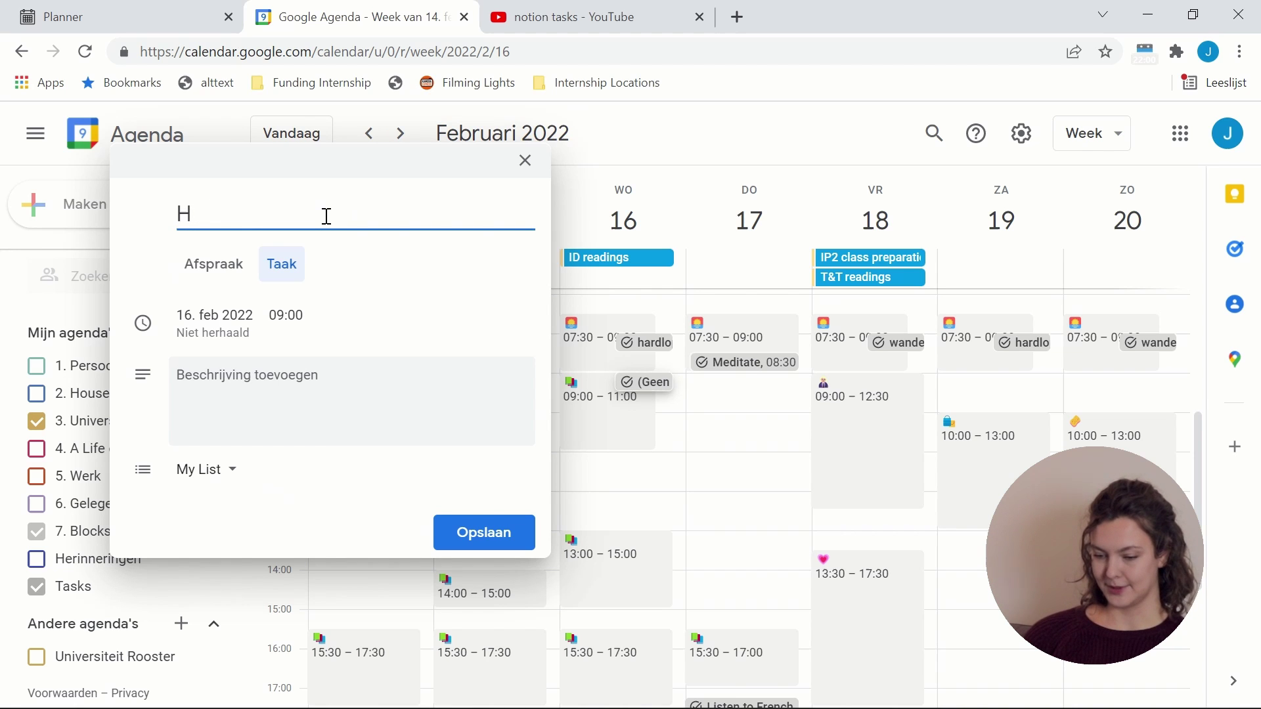
text(omework)
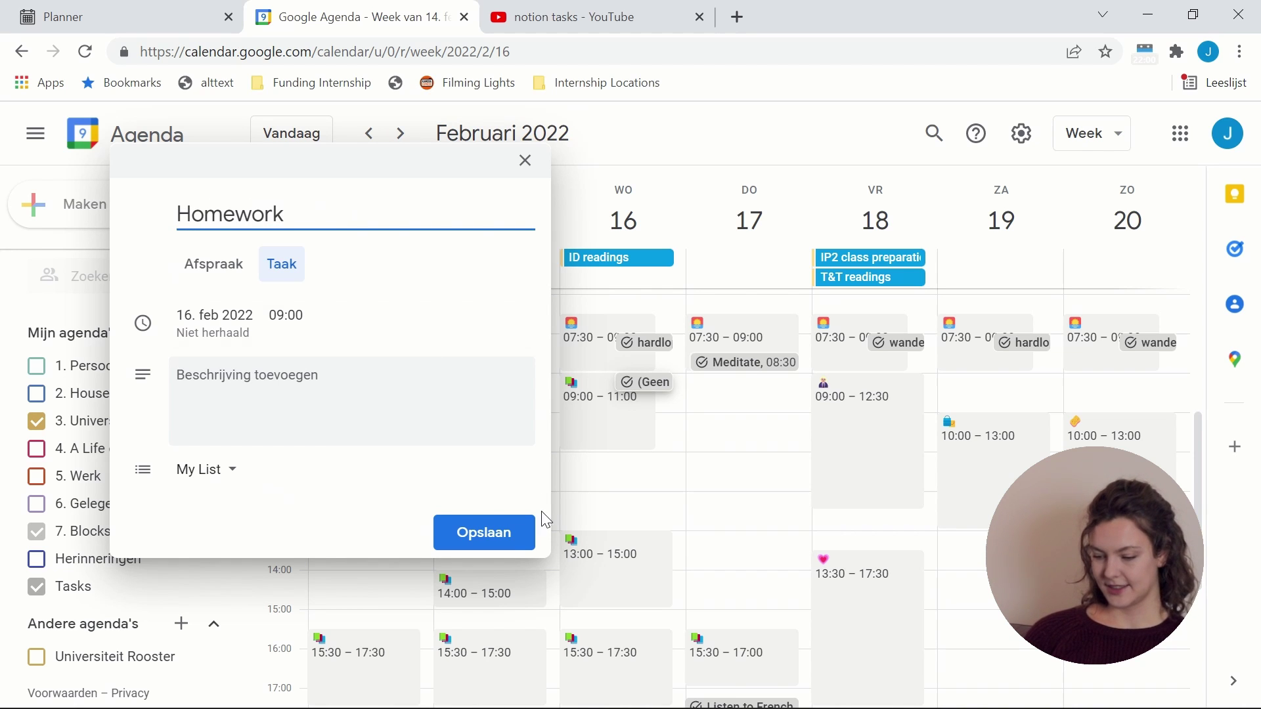
click(502, 533)
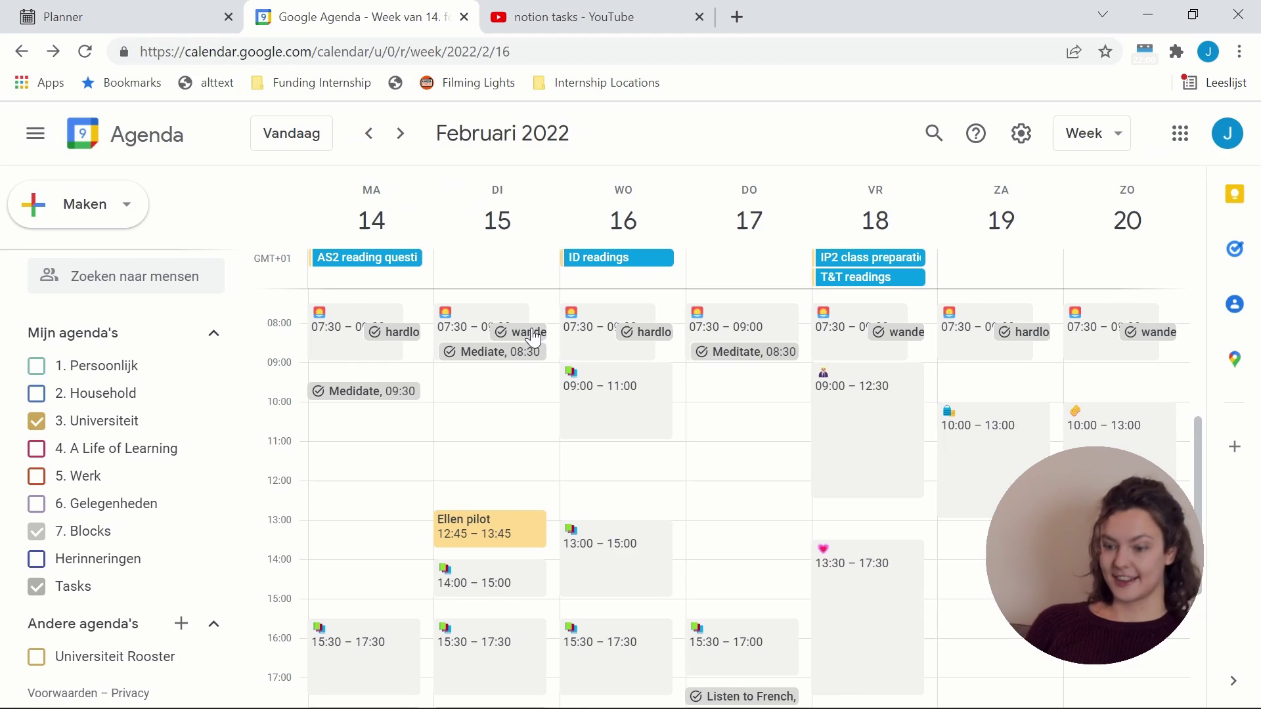
- Set the wandeling task to repeat Wekelijks op dinsdag and save it
click(533, 339)
click(886, 305)
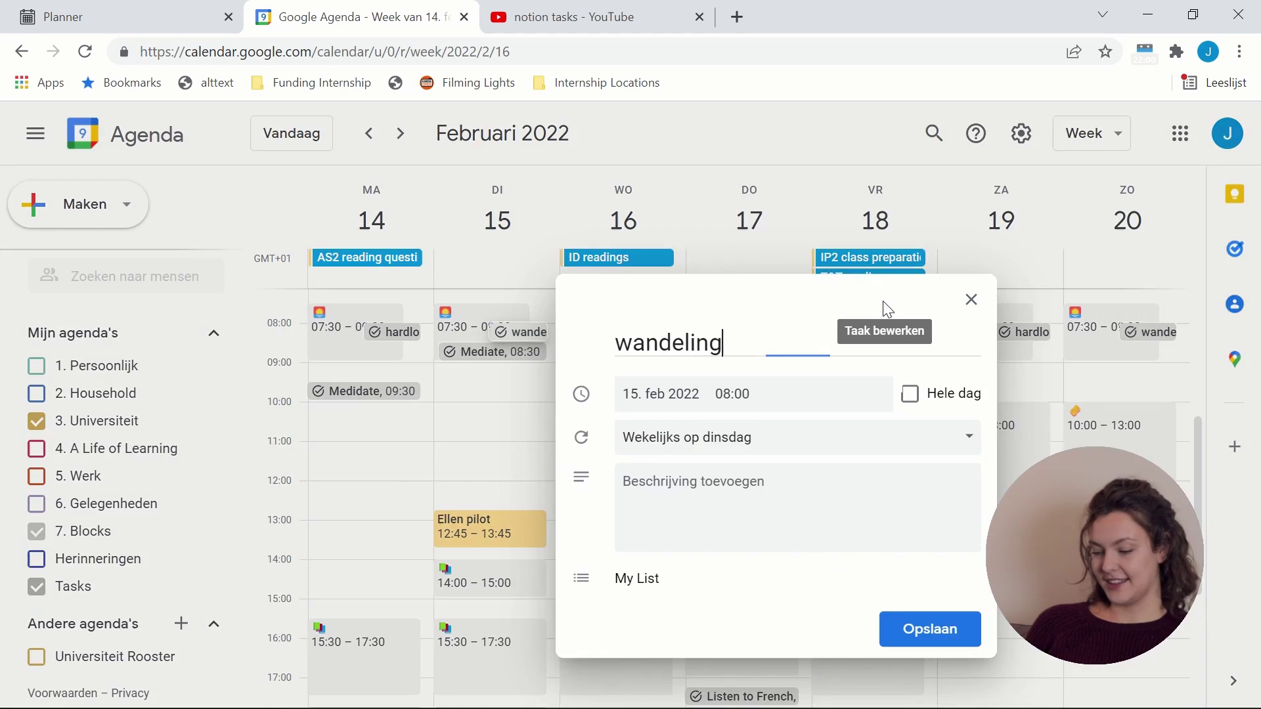
click(857, 375)
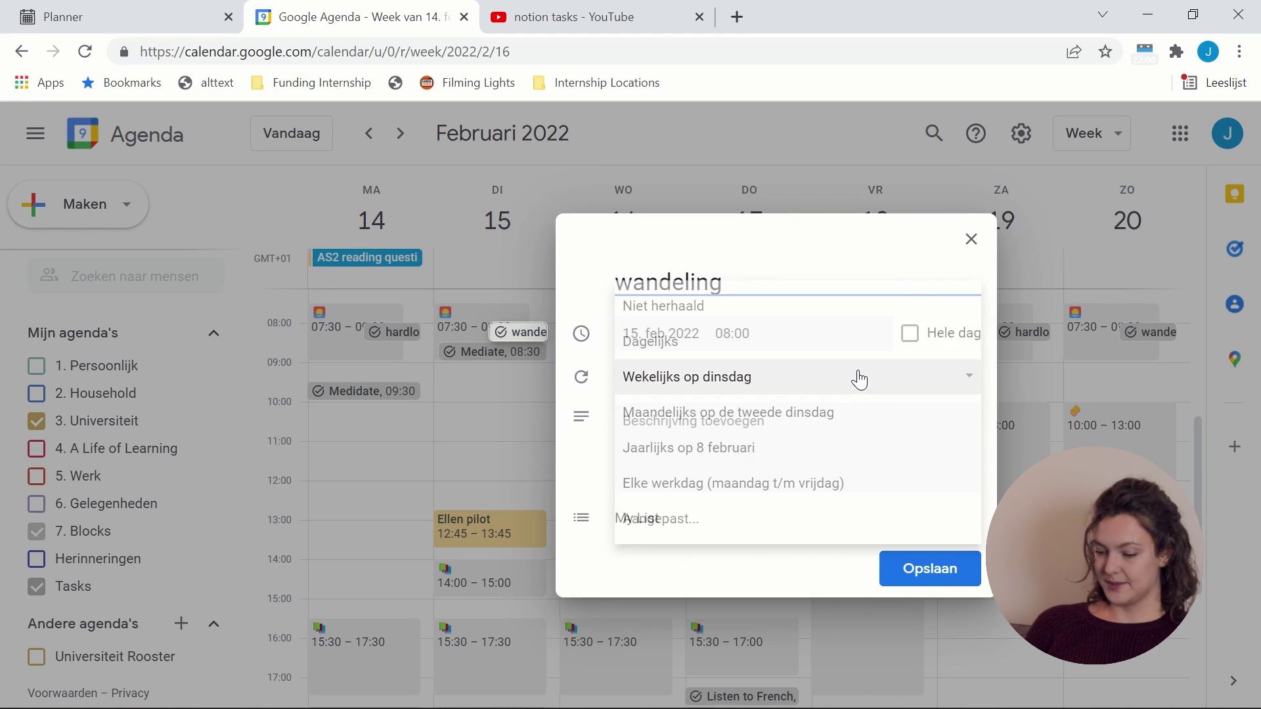
click(758, 393)
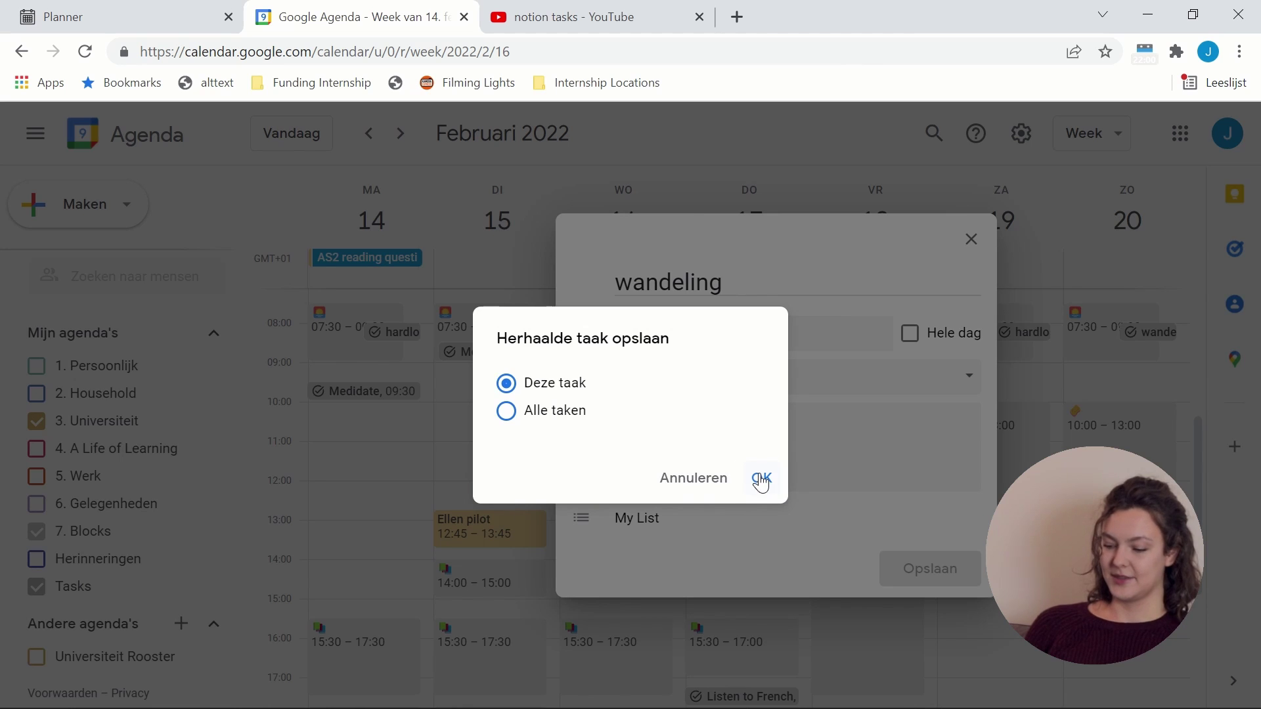
click(761, 480)
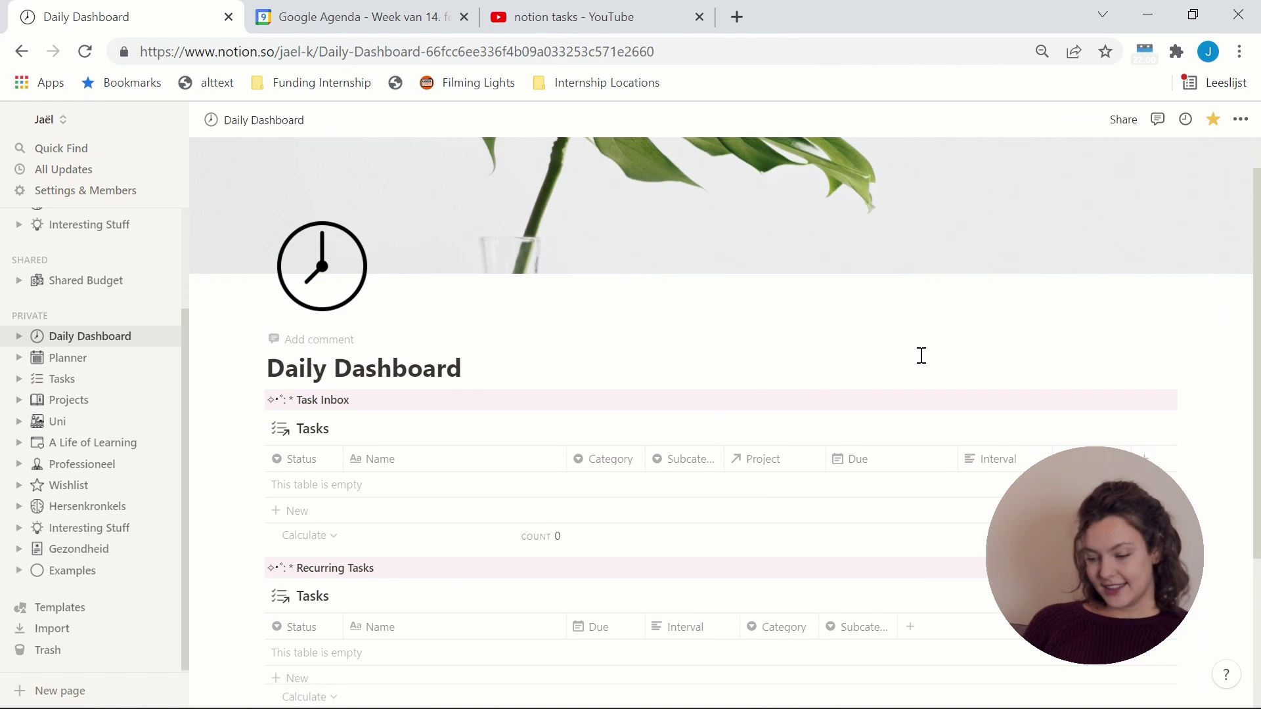
scroll(921, 356, down, 1)
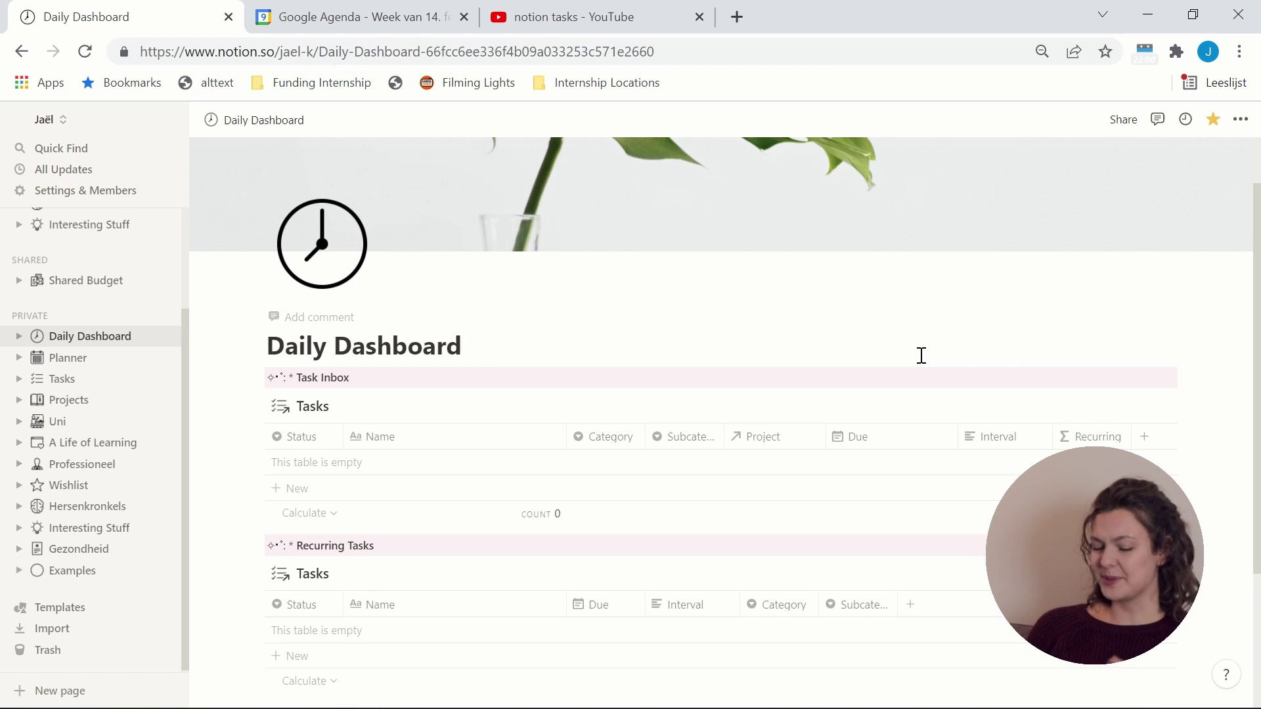
- Add a test task with a throwaway gibberish name to the Task Inbox
scroll(591, 351, down, 1)
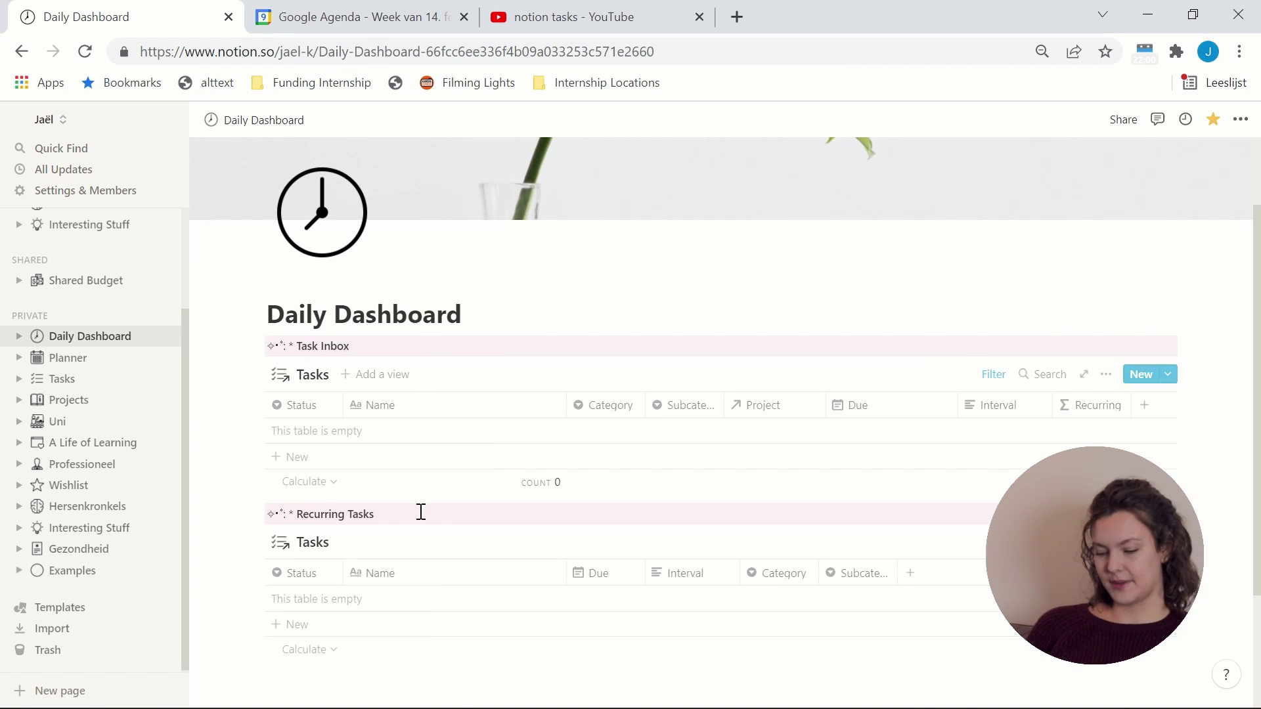
scroll(464, 281, down, 2)
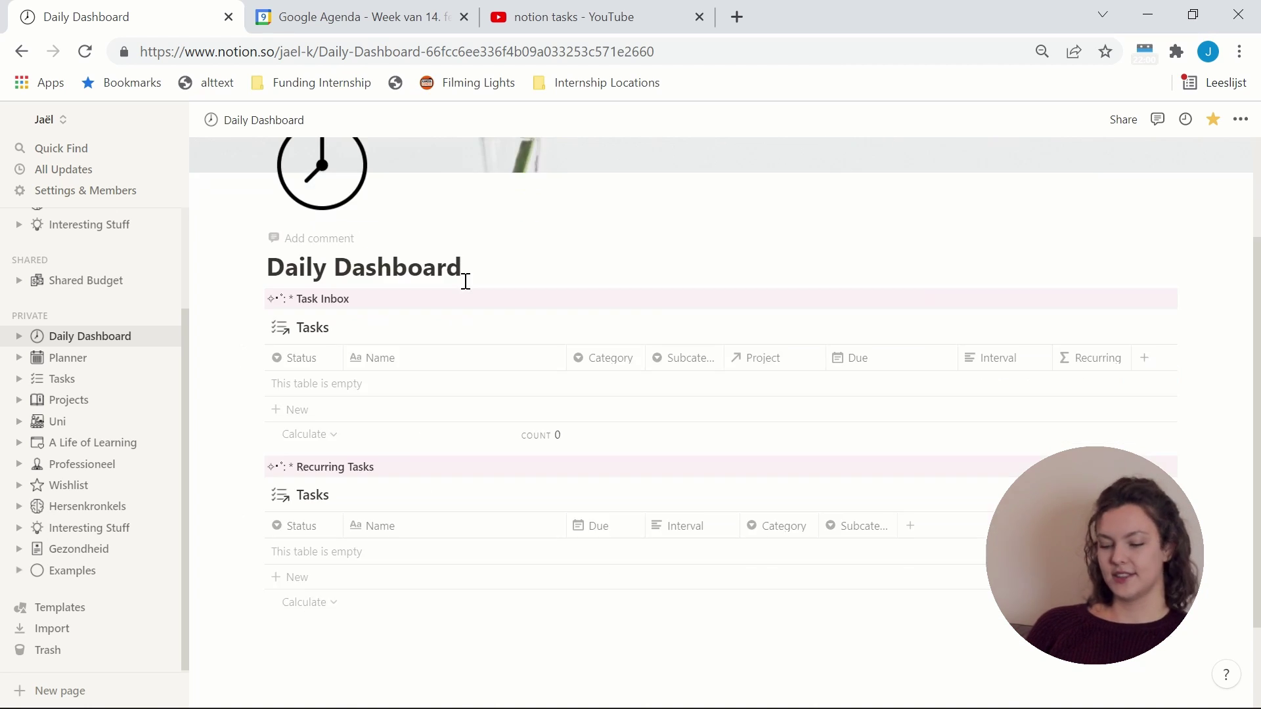
click(289, 409)
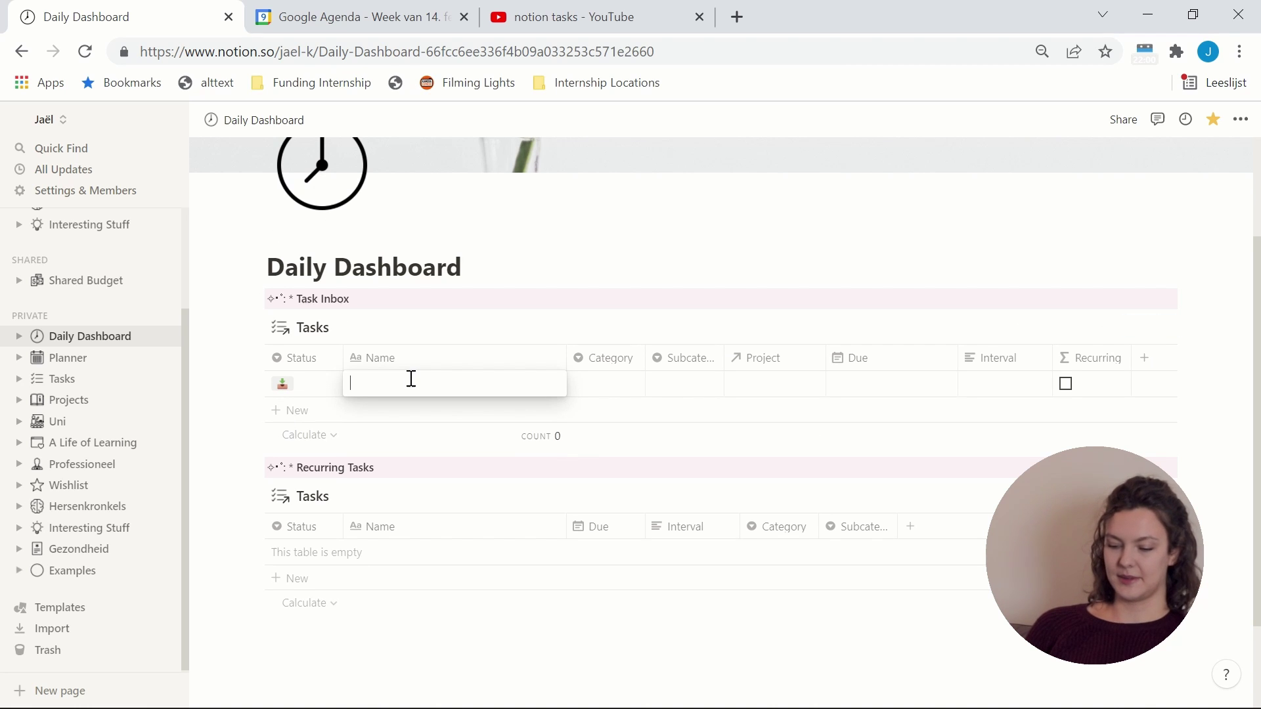
text(;feiuhfpieifewoijfi;jwe)
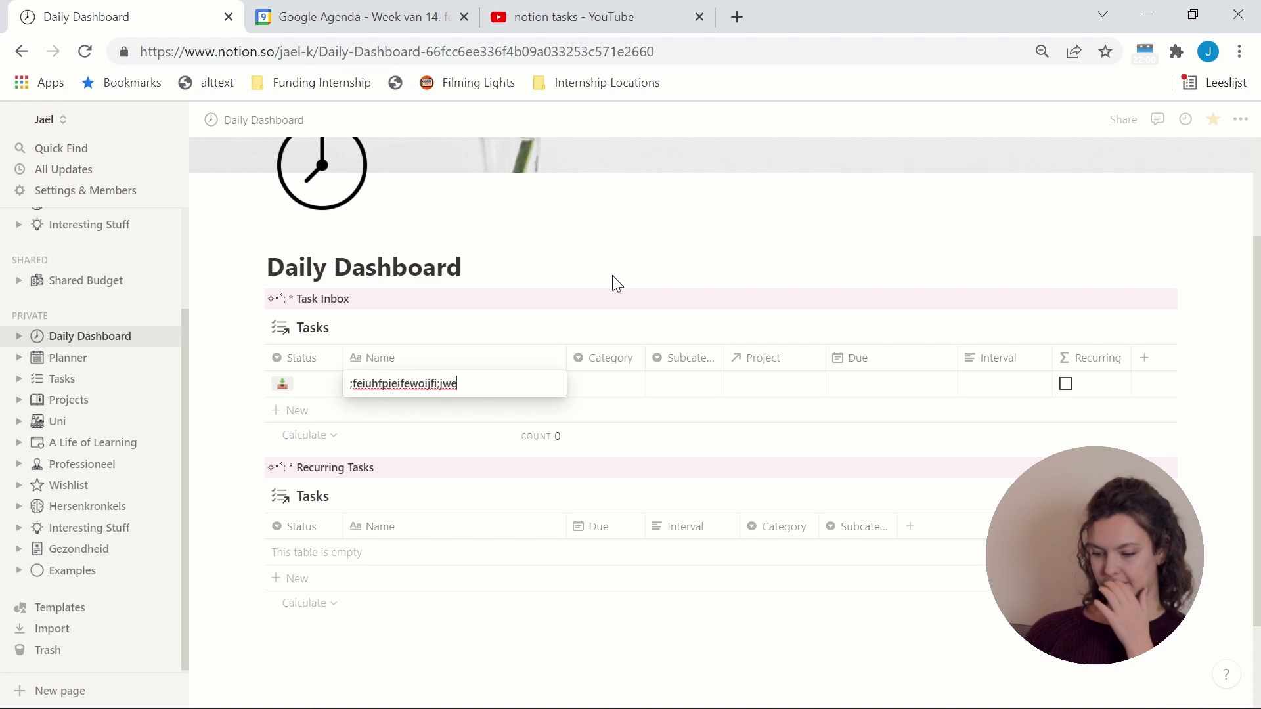
key(Escape)
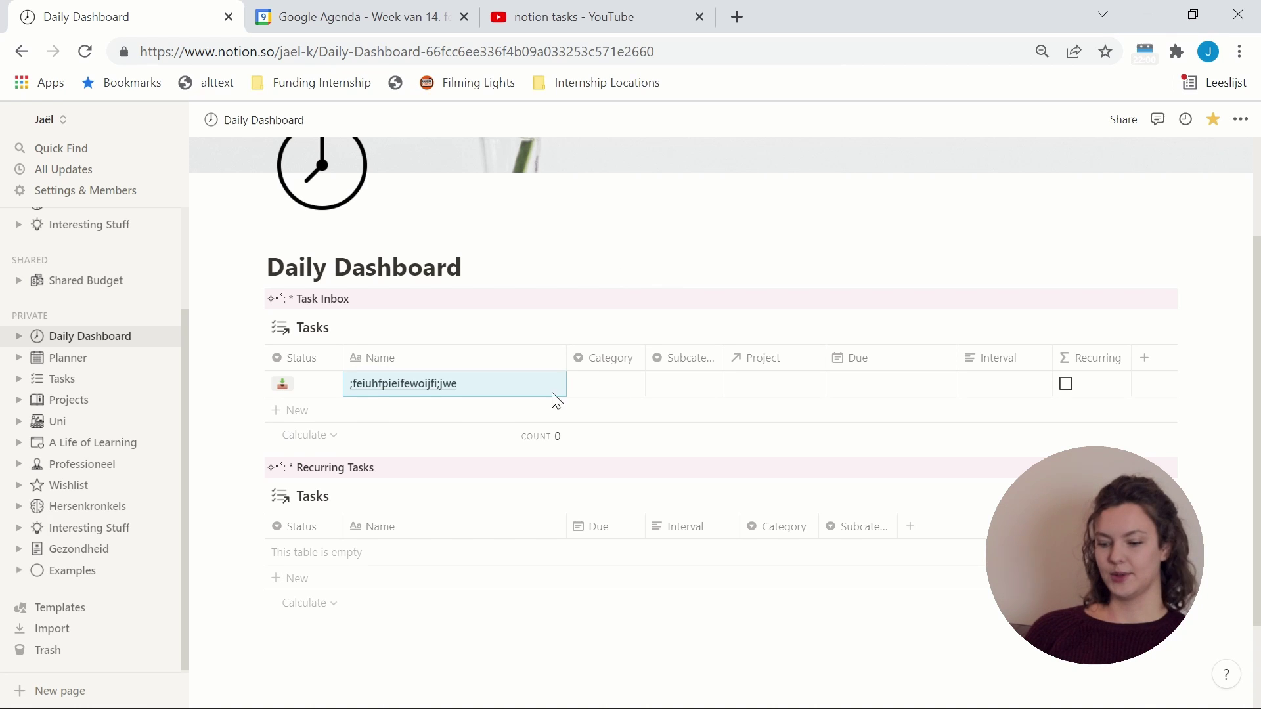
- Leave Category empty and set the test task to the cancelled status, dropping it from the inbox
click(609, 394)
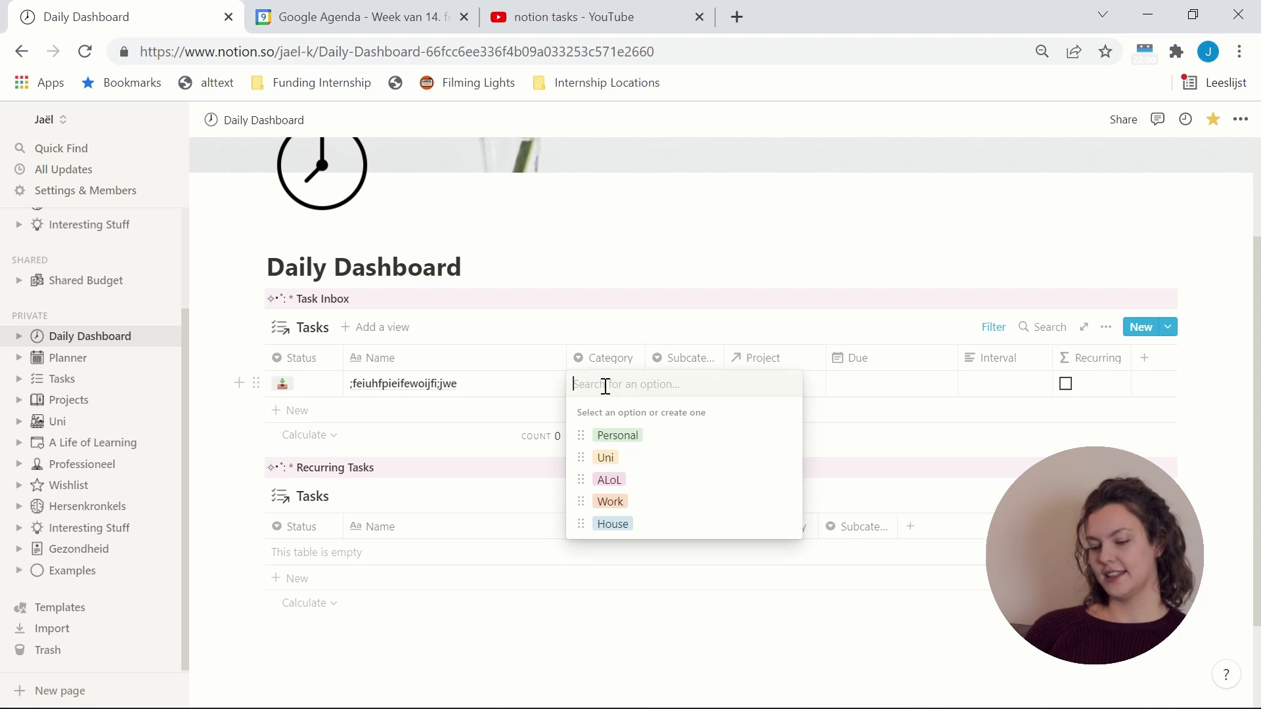
key(Escape)
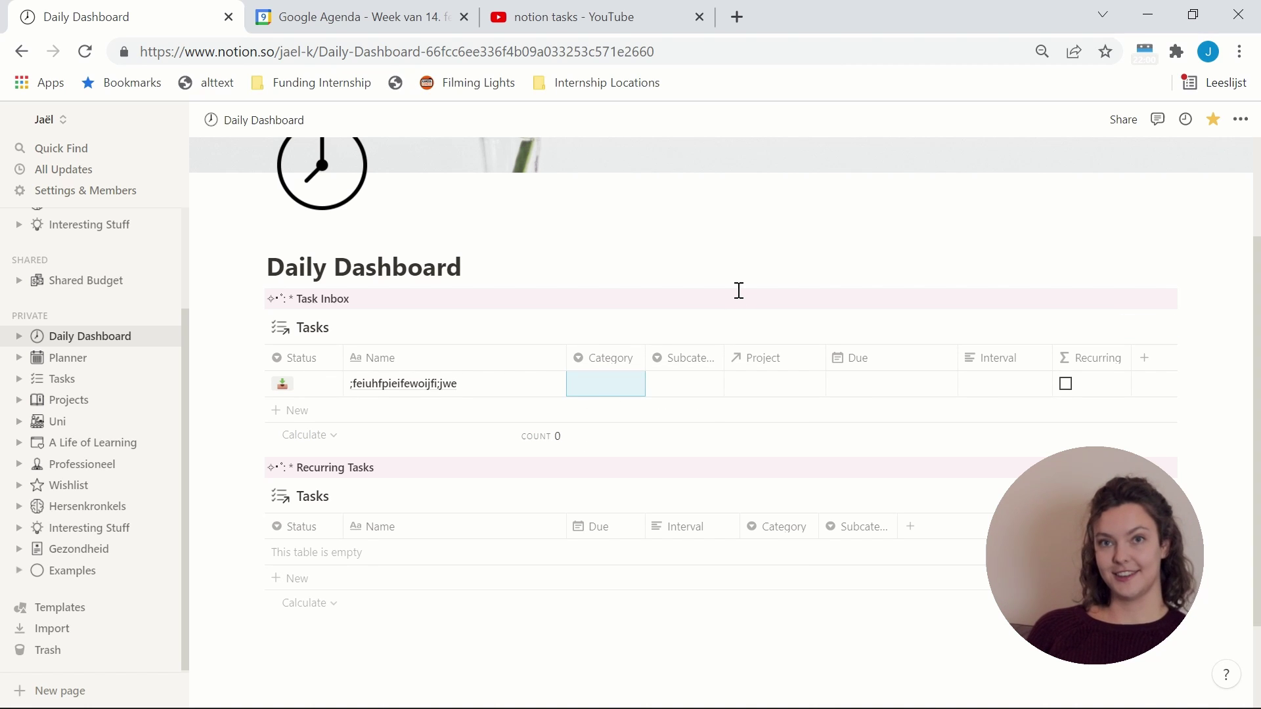
click(324, 387)
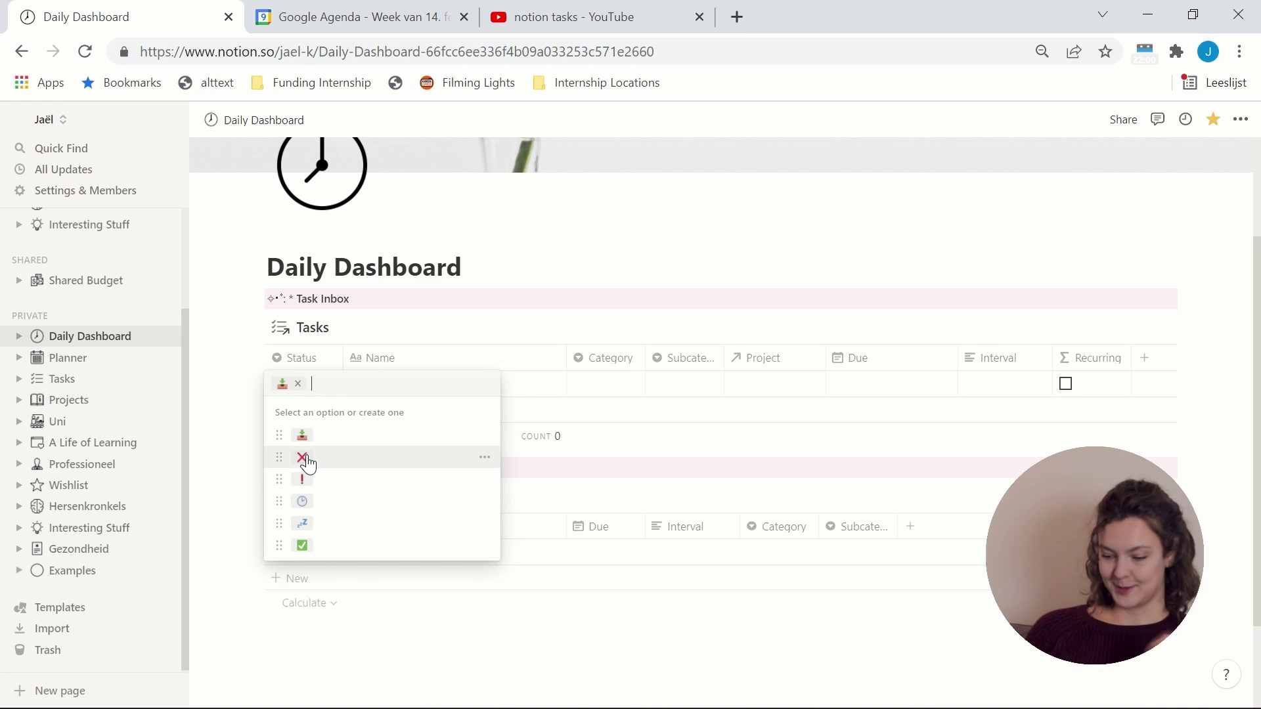
click(561, 245)
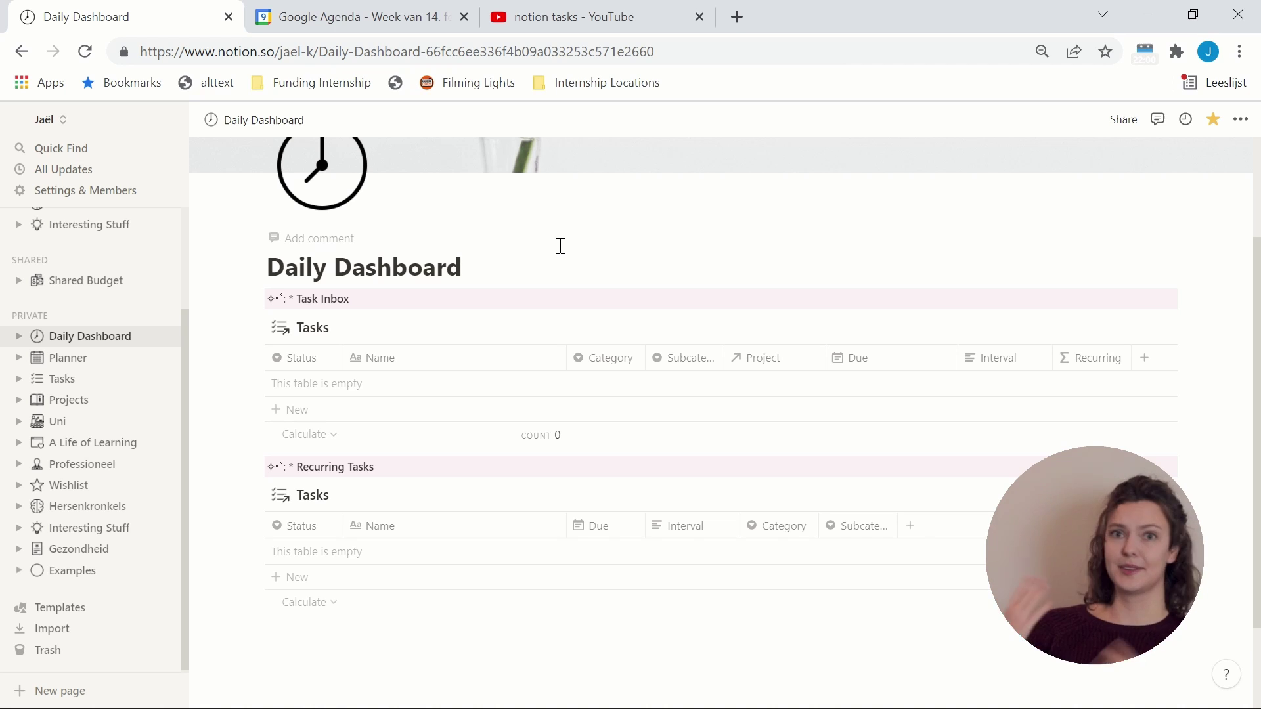
key(Escape)
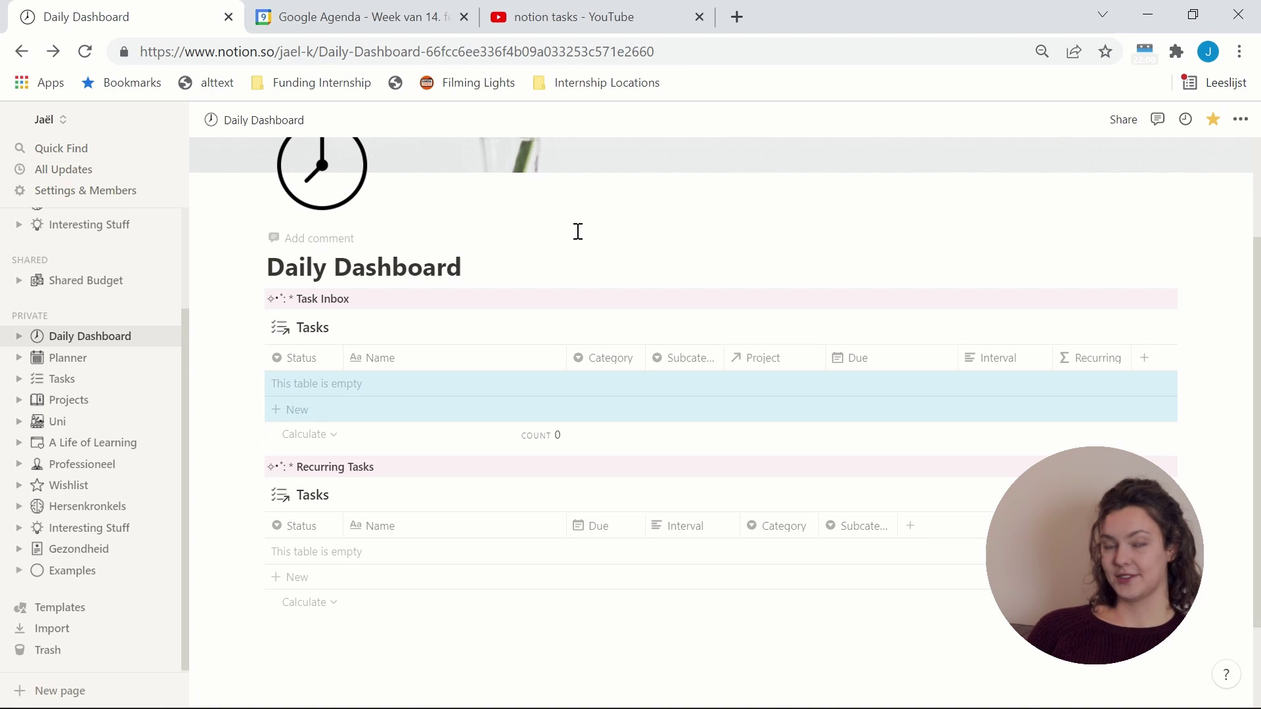
- Open the Tasks database as a full page from the table's block menu
click(256, 328)
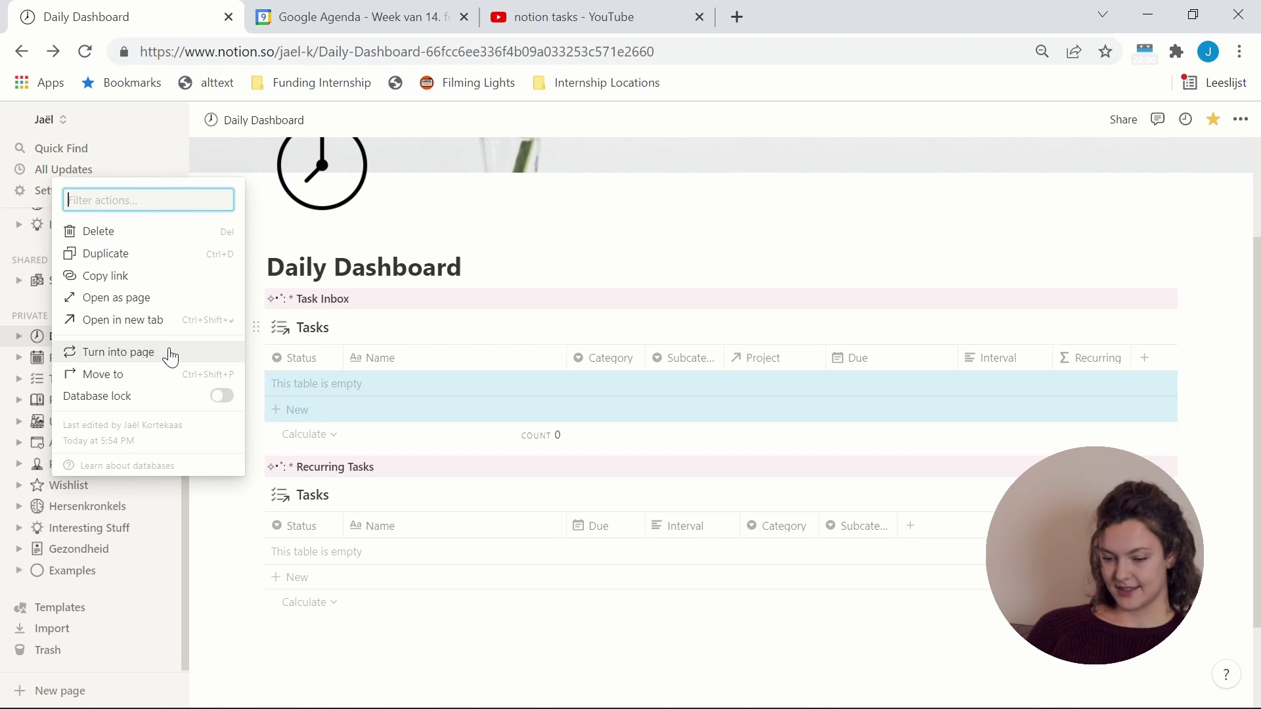
click(167, 300)
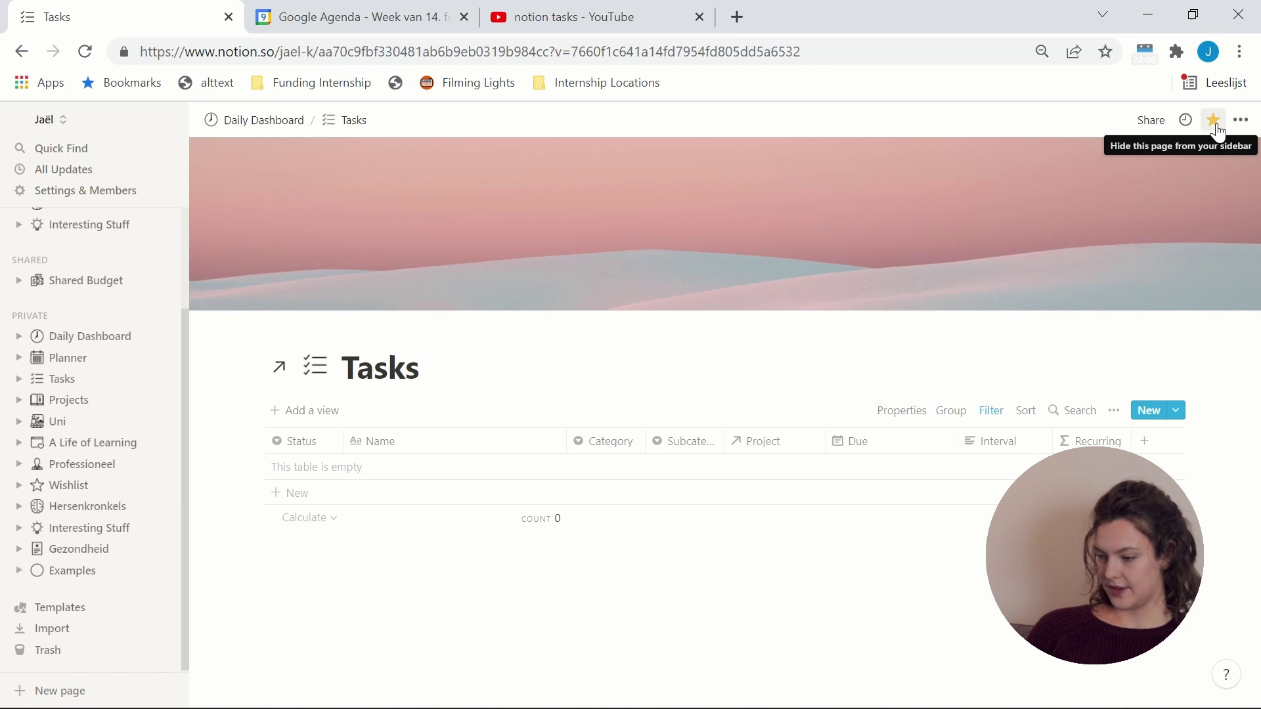
scroll(106, 308, up, 2)
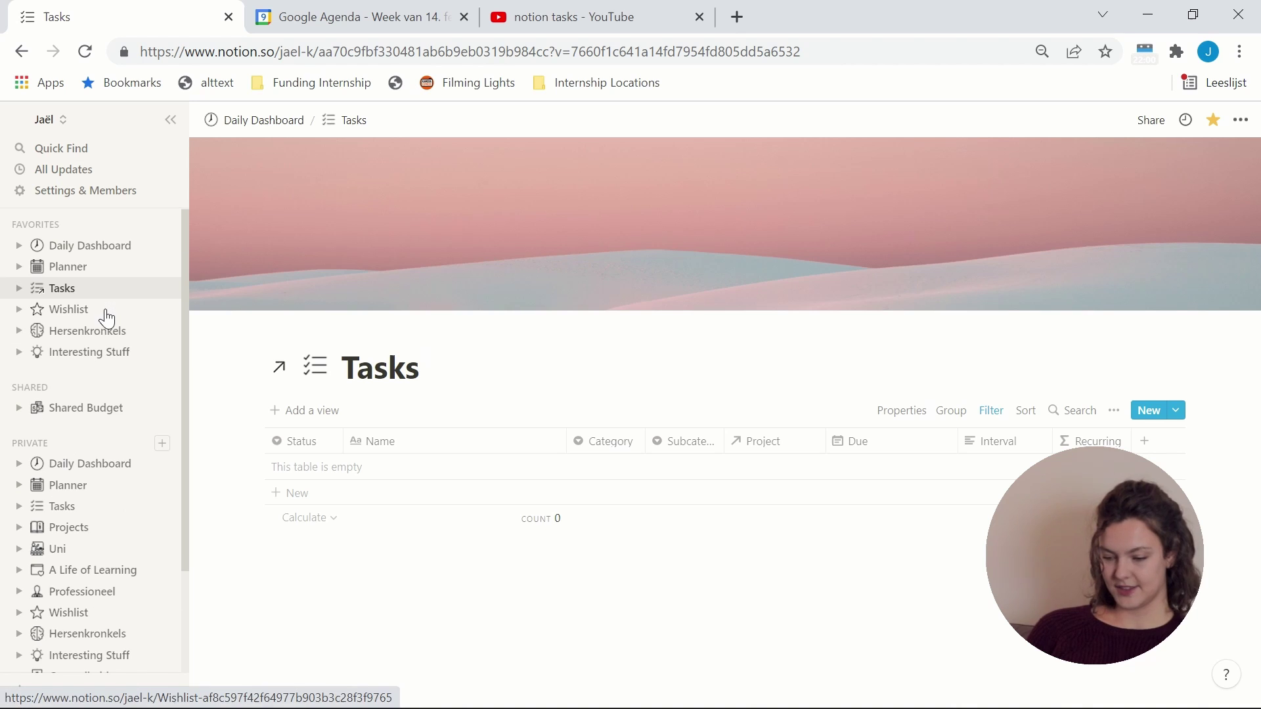
scroll(107, 319, up, 1)
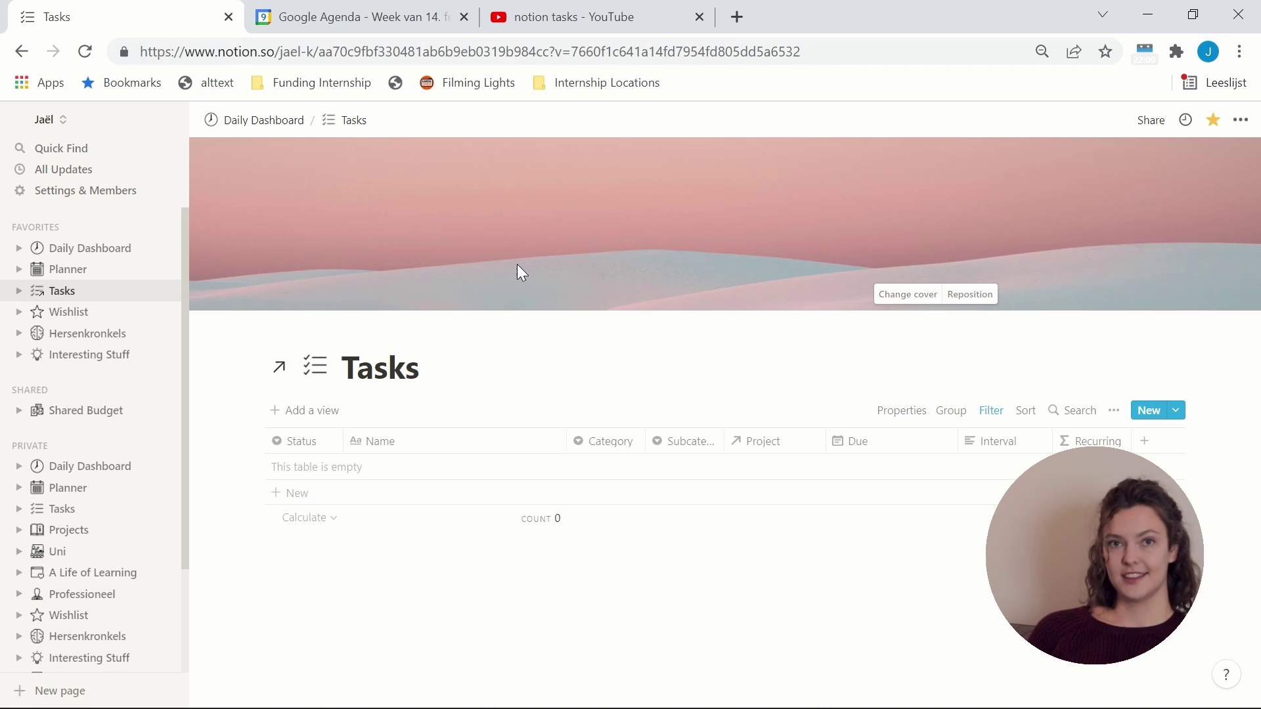
- Back on Daily Dashboard, view the Recurring Tasks table's filter settings, then close them
click(269, 123)
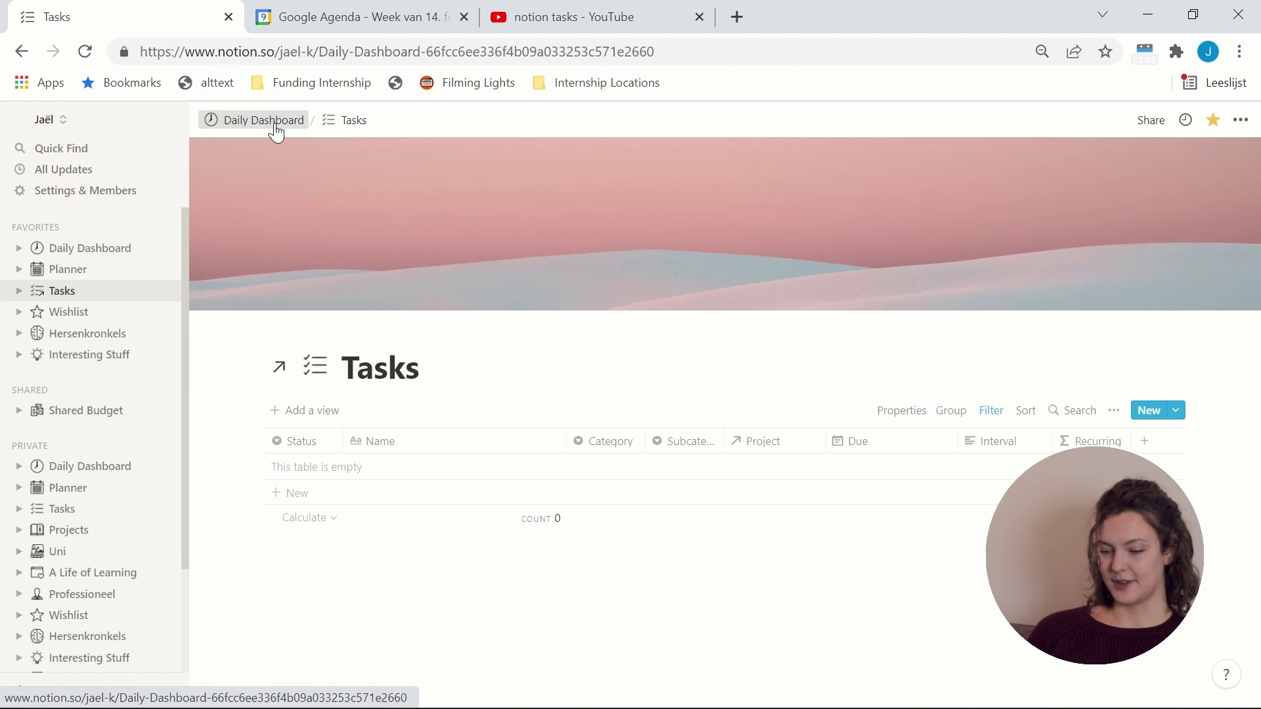
scroll(608, 497, down, 2)
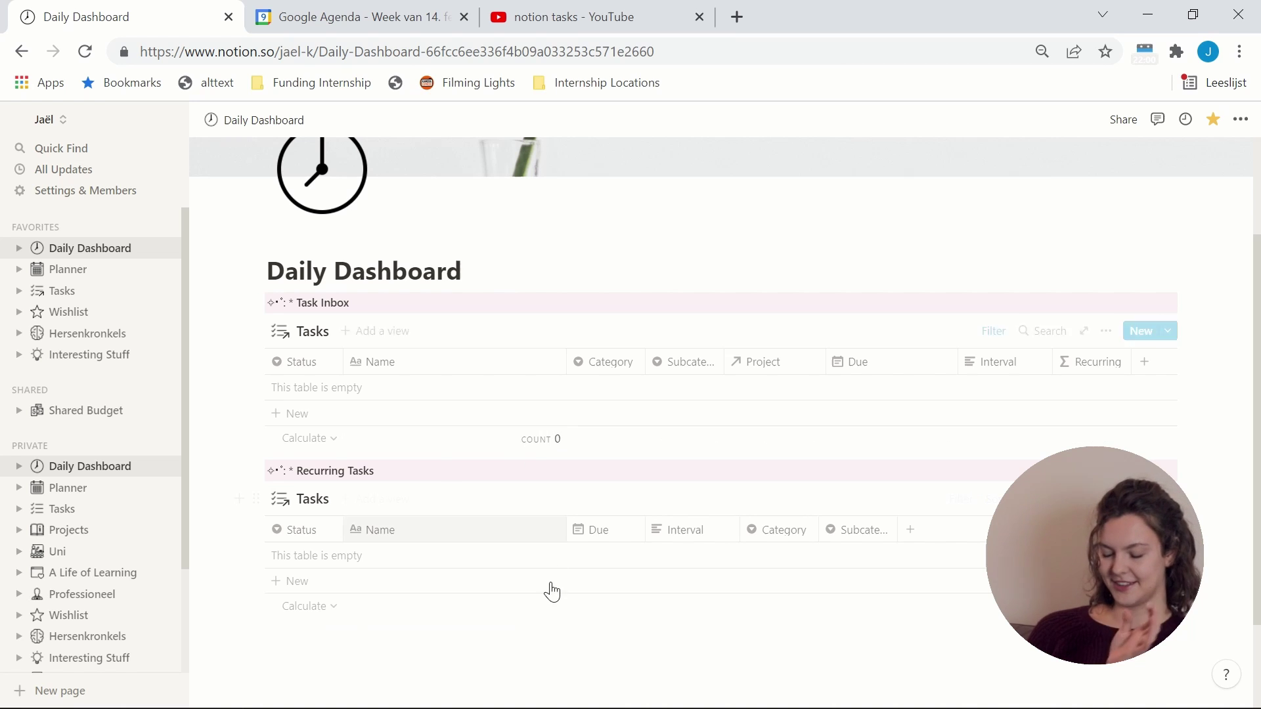
scroll(366, 406, down, 1)
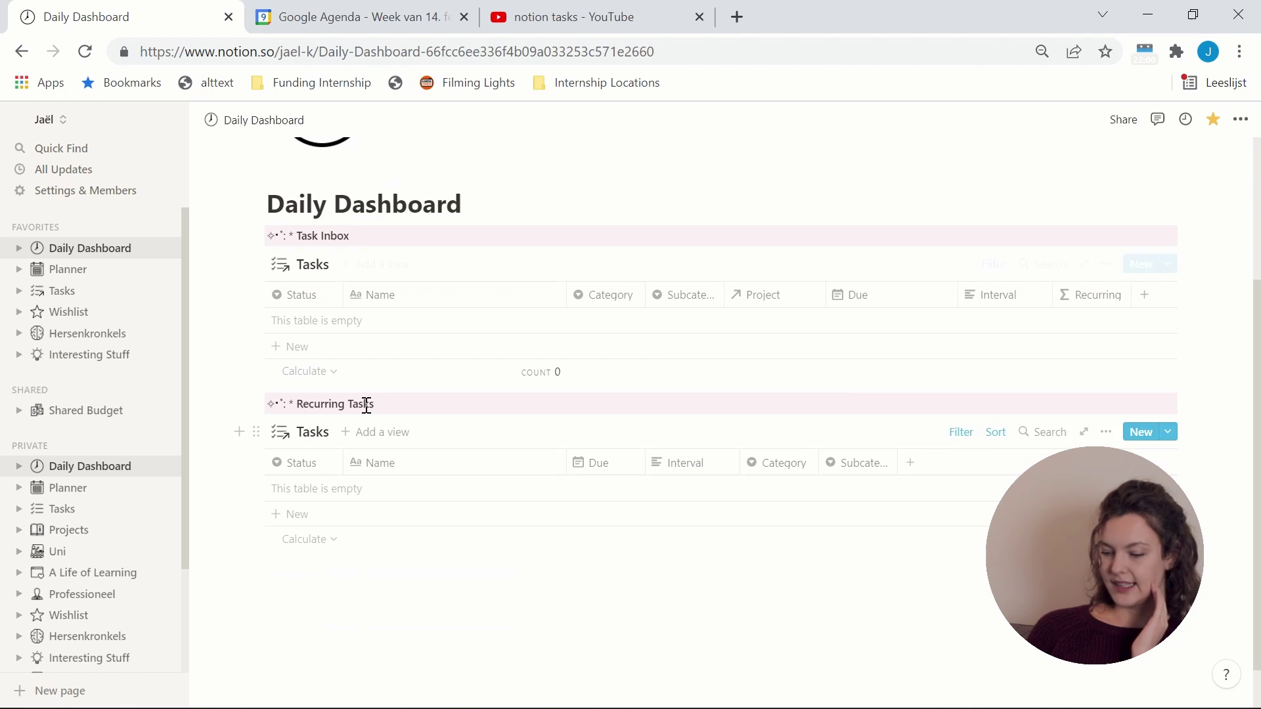
click(399, 415)
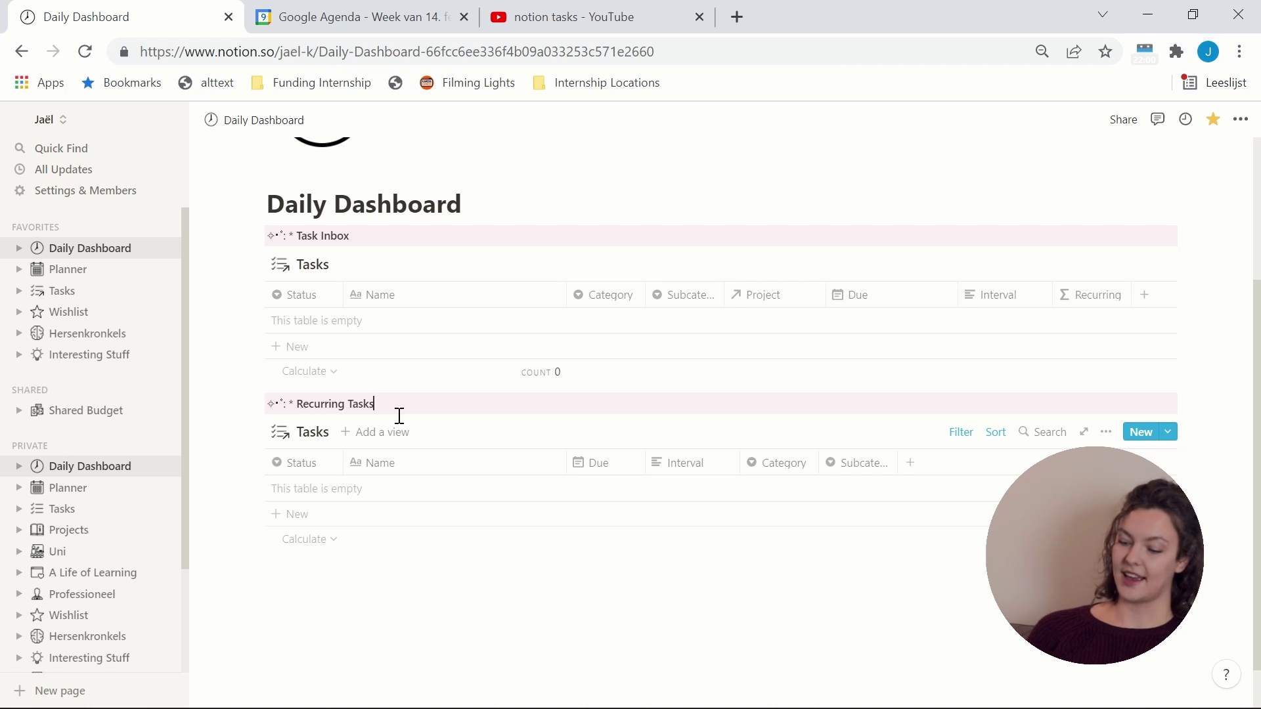
click(961, 432)
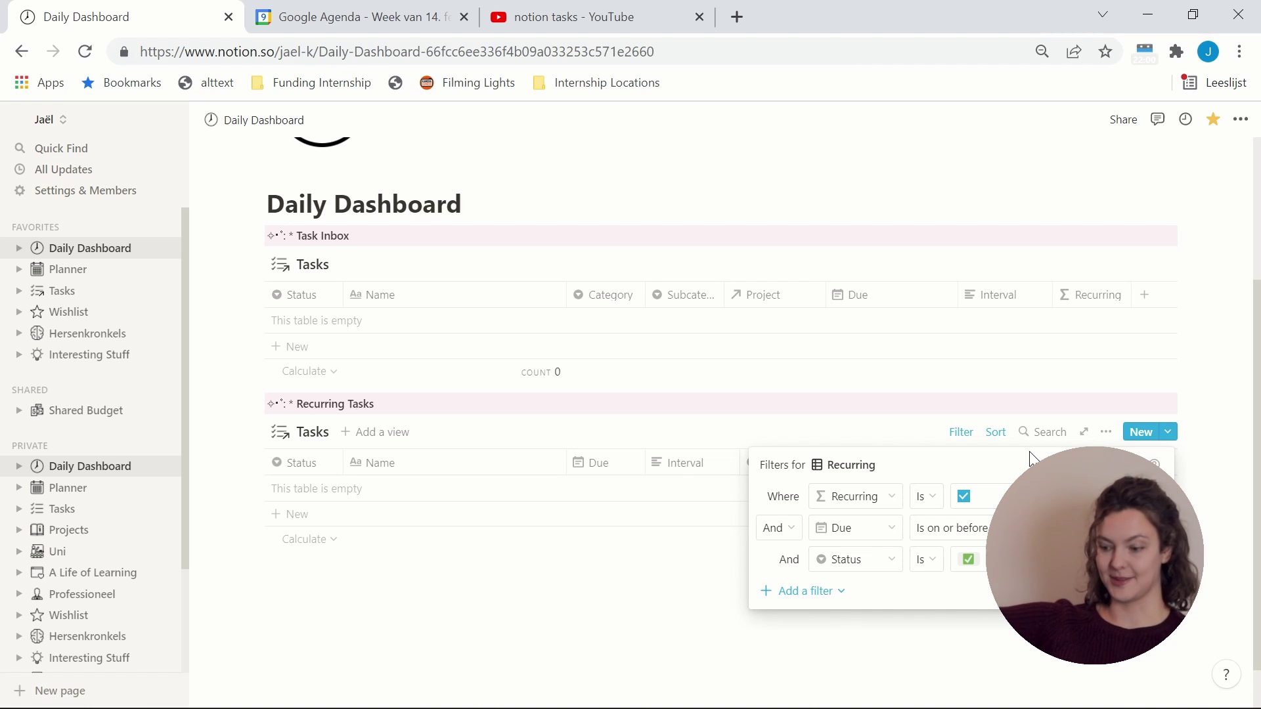
click(327, 570)
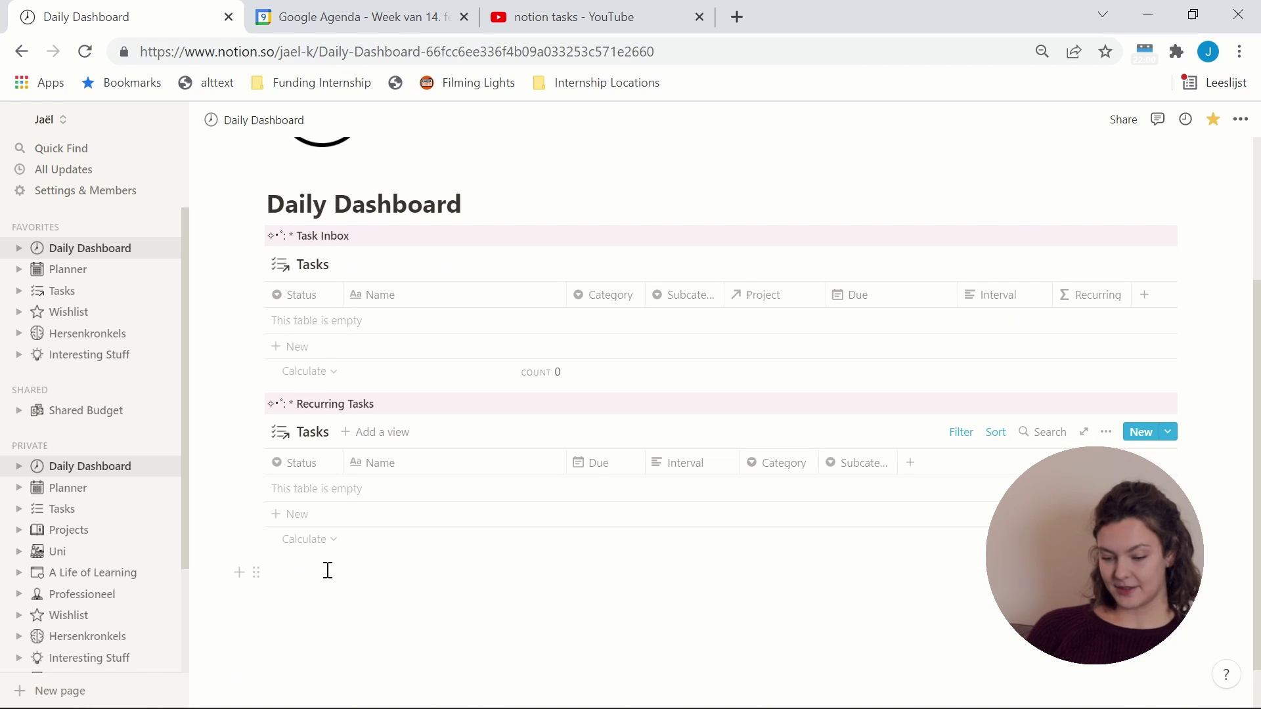
- Open the Uni page, expand and collapse the second deadline group, then pick T&T under Courses
click(57, 553)
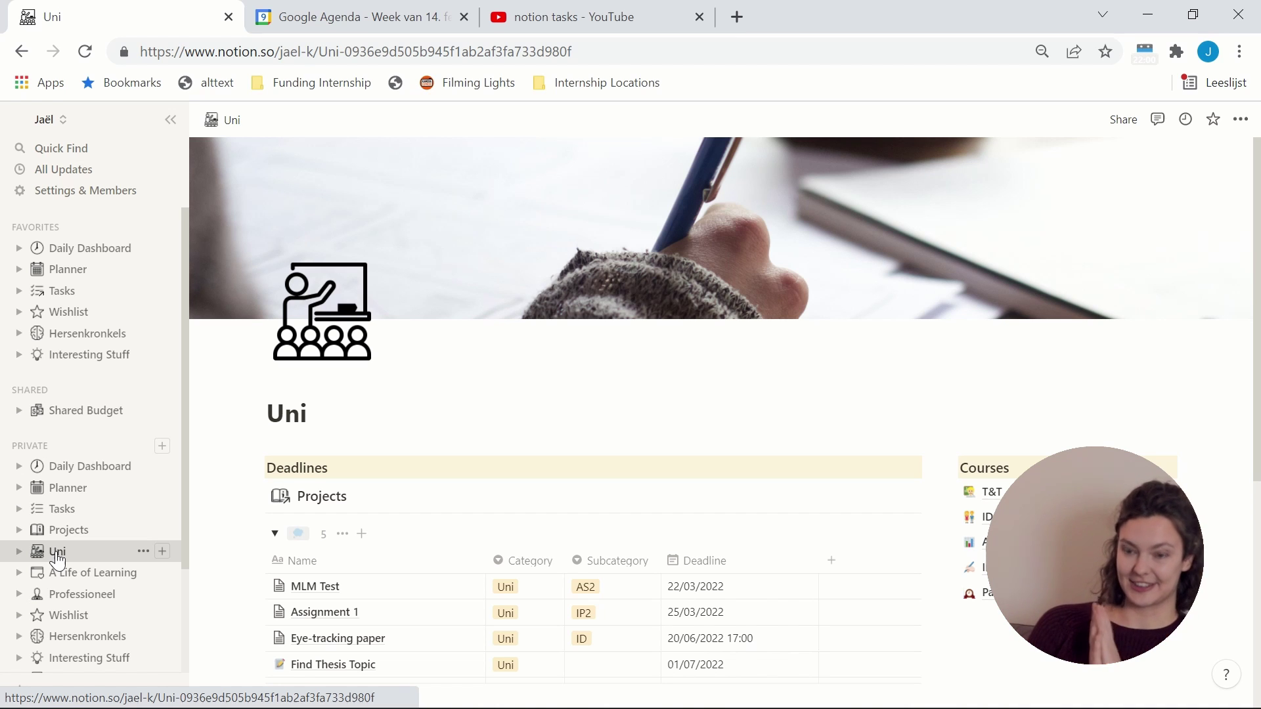
scroll(304, 352, down, 2)
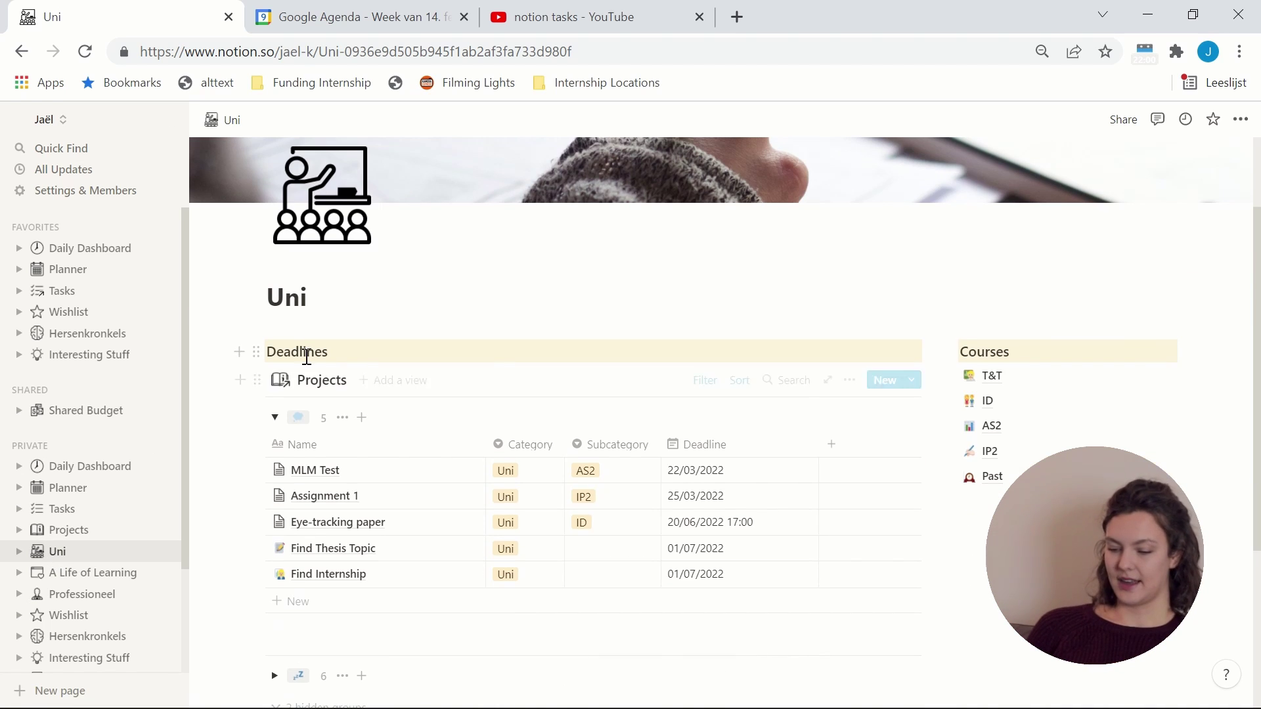
scroll(361, 351, down, 1)
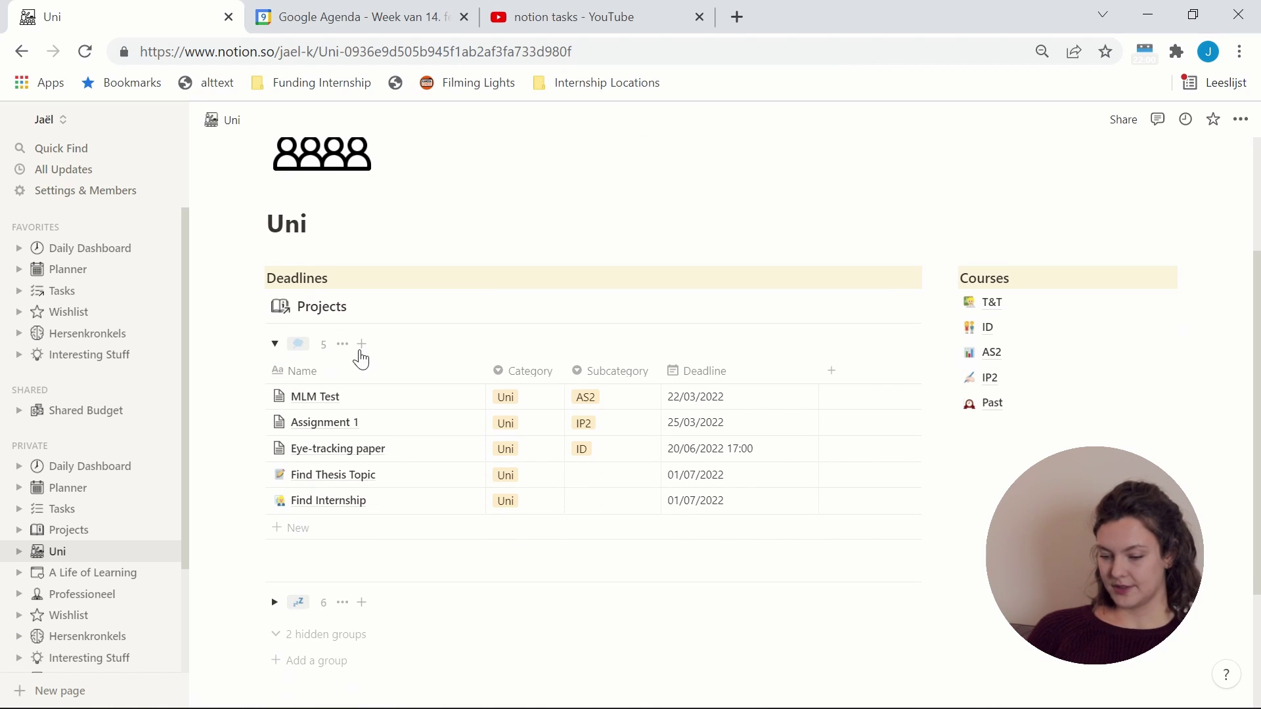
scroll(343, 323, down, 1)
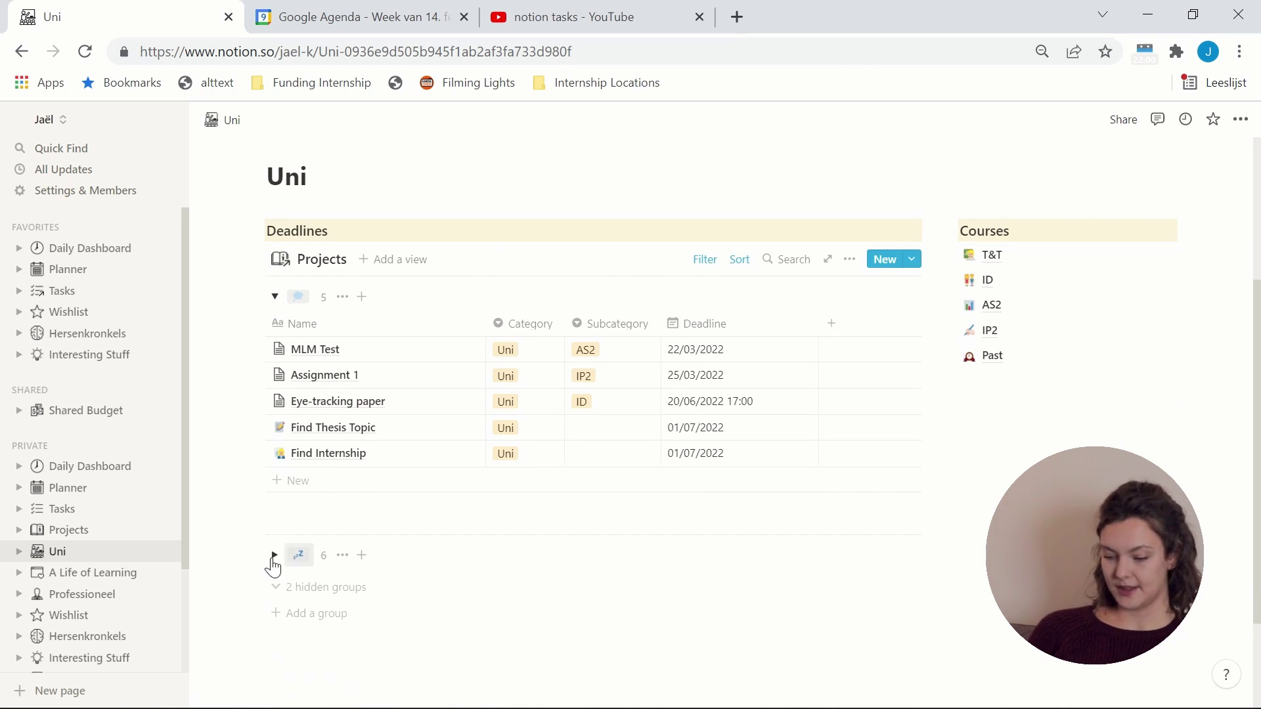
click(275, 556)
scroll(276, 564, down, 1)
scroll(276, 563, down, 1)
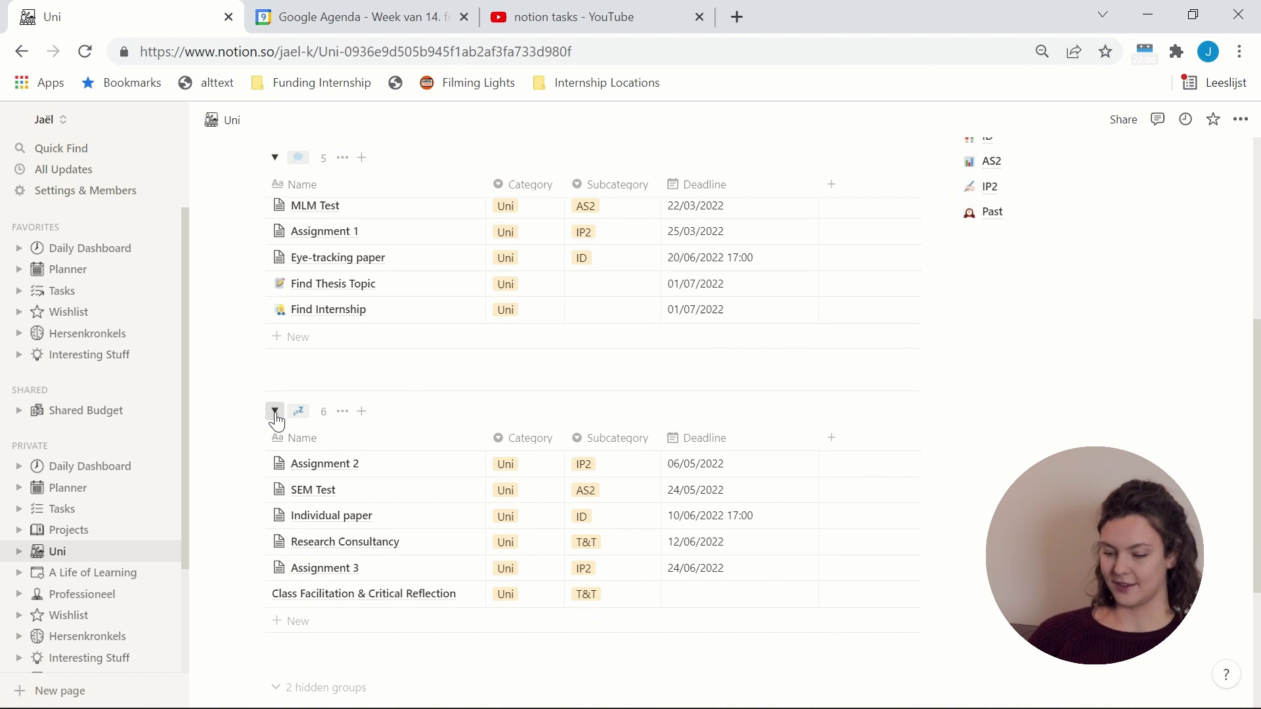
click(275, 414)
scroll(774, 512, up, 3)
click(1052, 287)
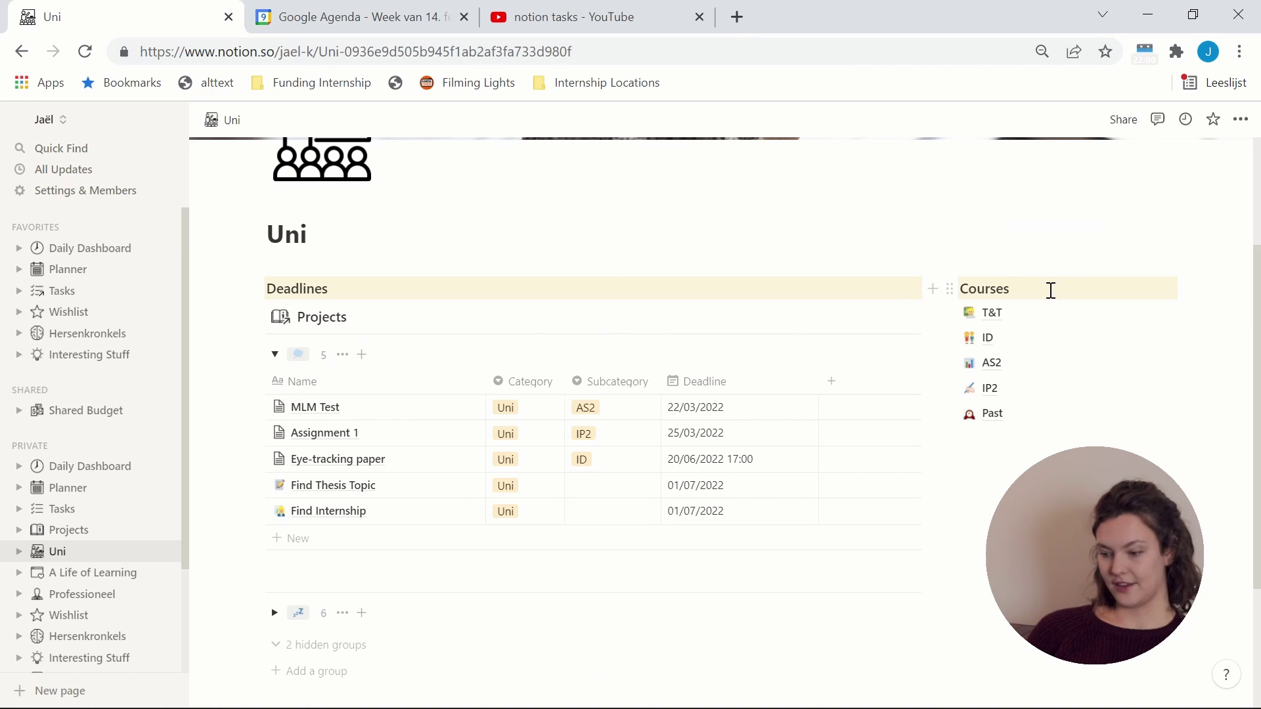
click(1000, 319)
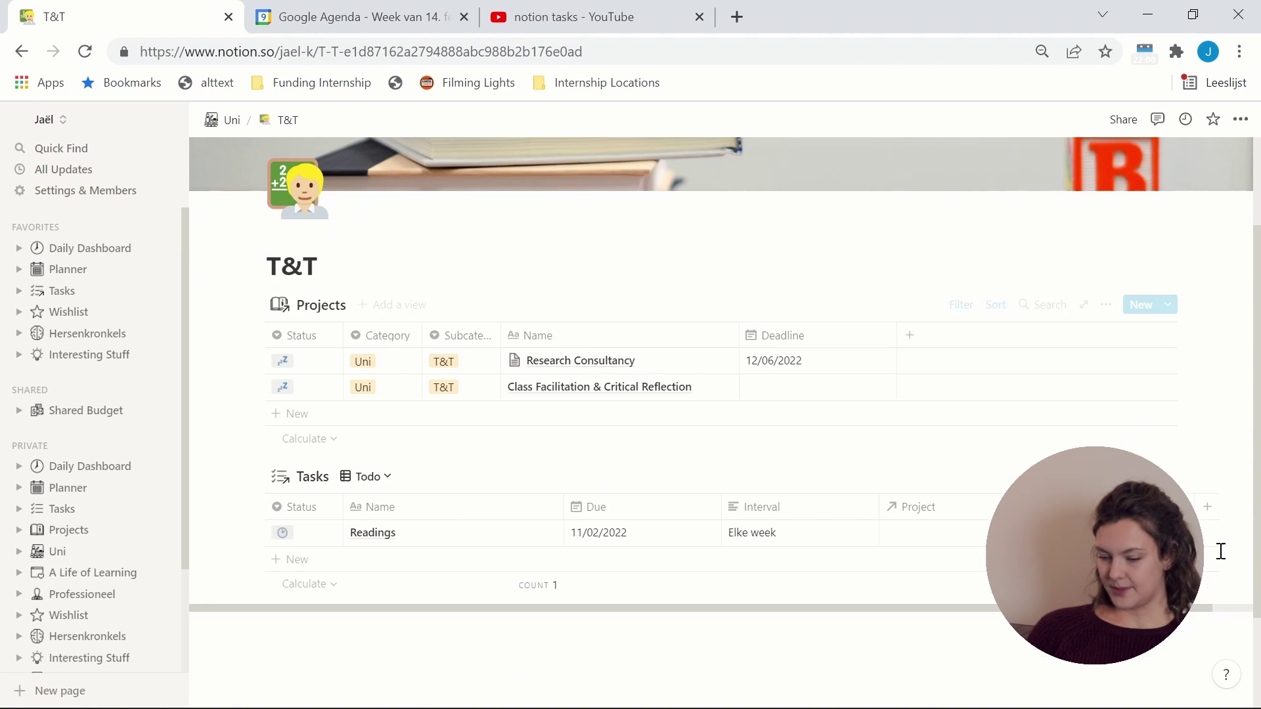